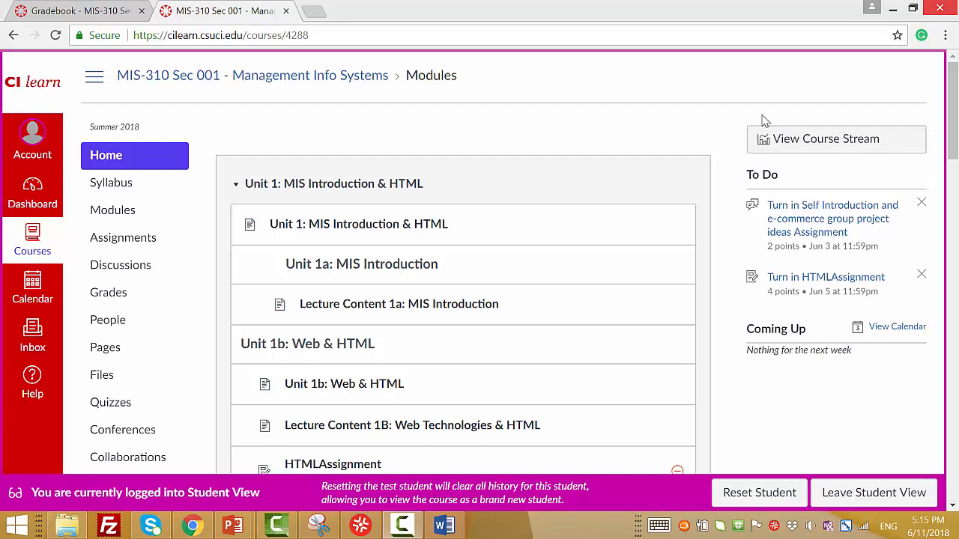
Open Assignment 2: Database Assignment from the course's assignments and read through its instructions
left_click(133, 237)
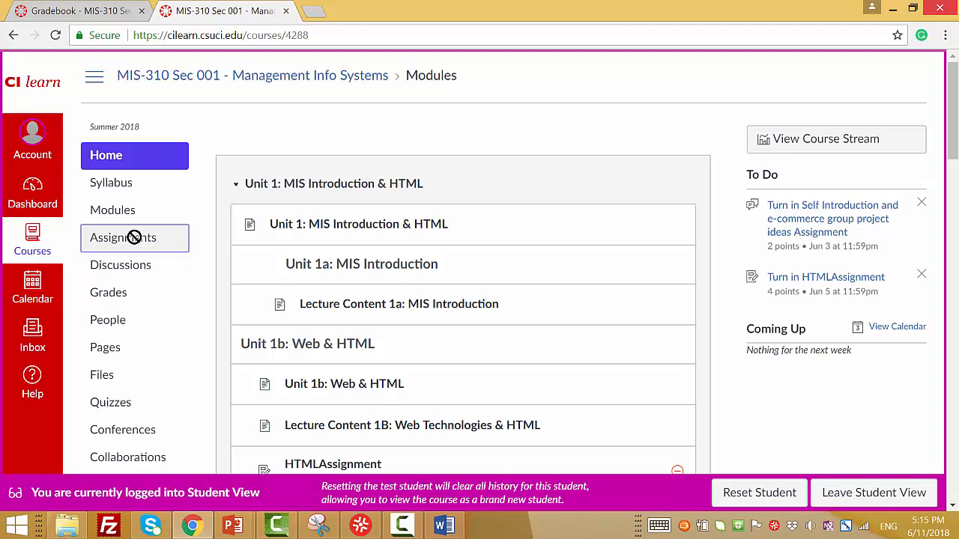
left_click(132, 248)
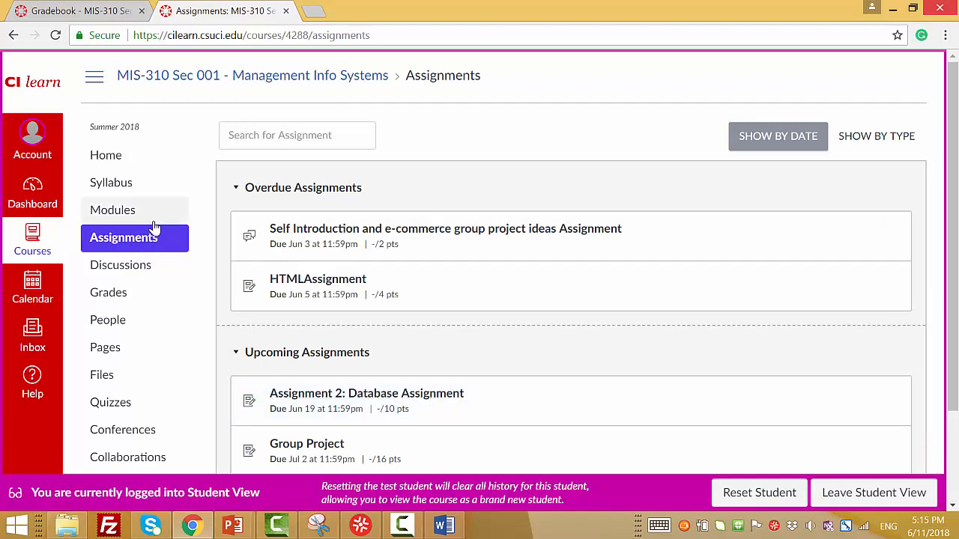
left_click(330, 397)
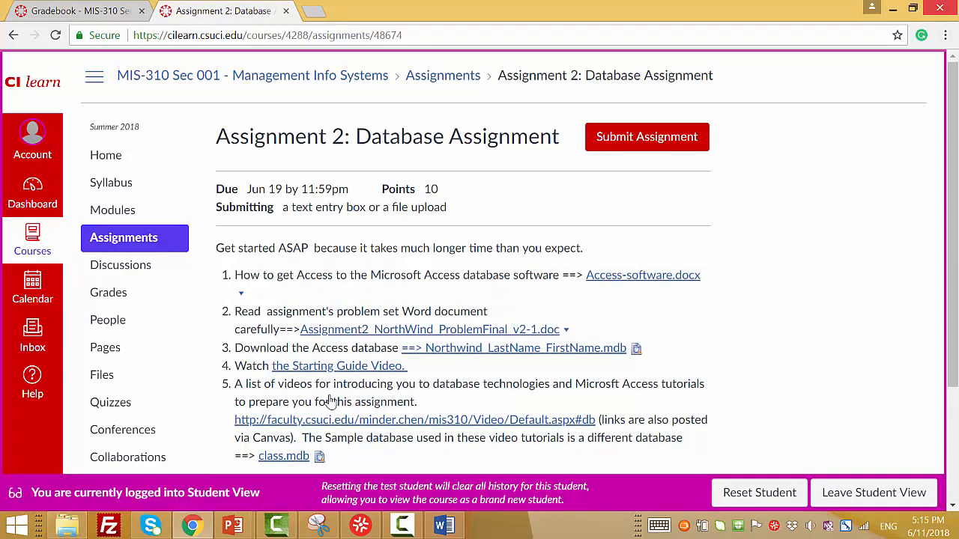
scroll(330, 402, "down", 1)
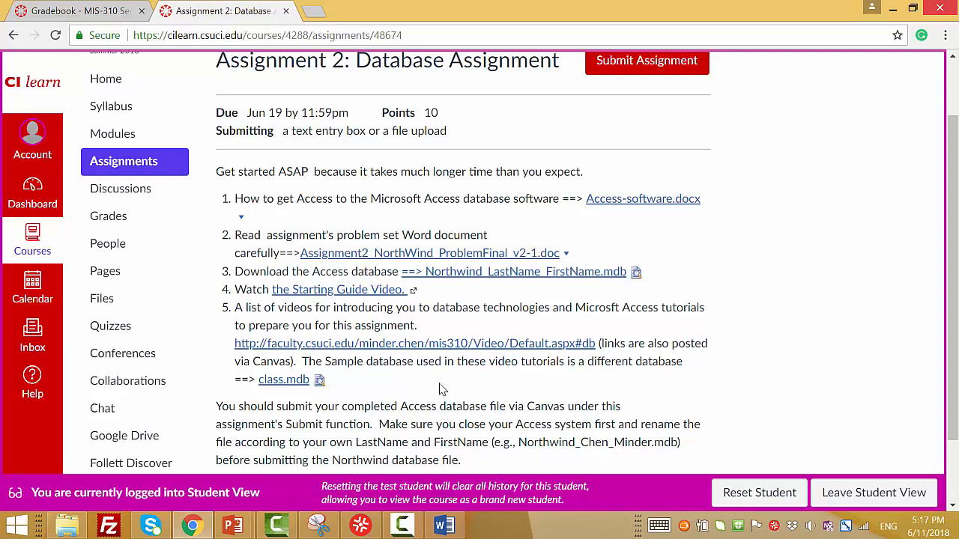
Download the Northwind_LastName_FirstName.mdb database from the assignment page and show it in its download folder
left_click(601, 277)
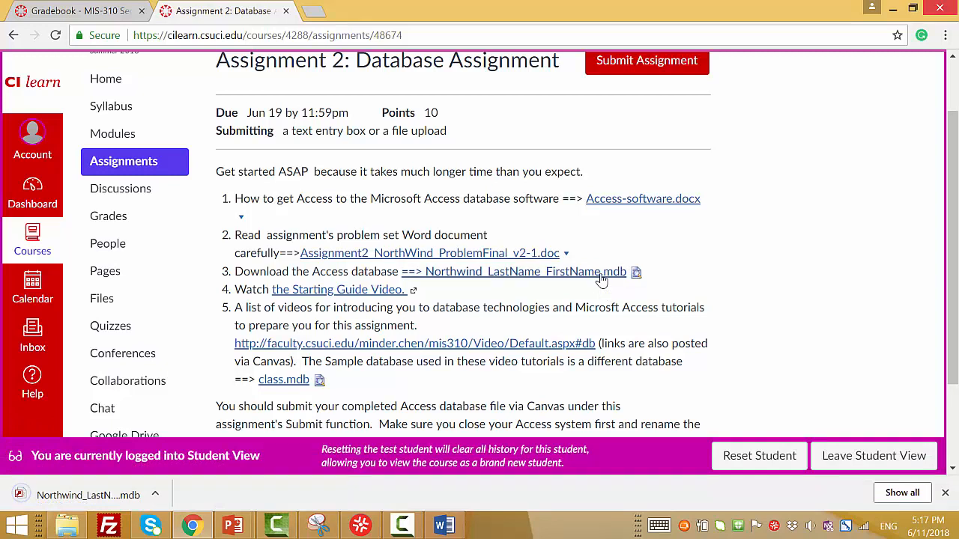
left_click(155, 495)
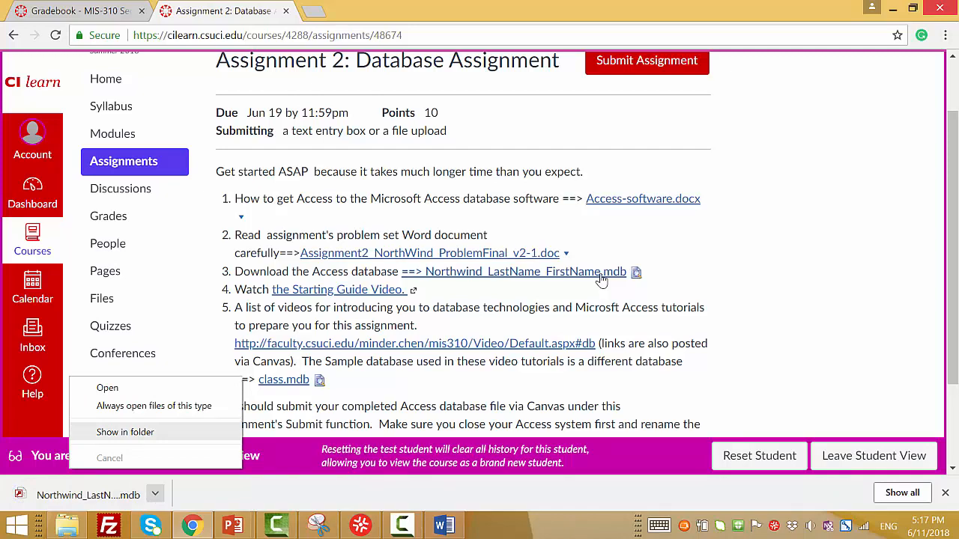
left_click(127, 432)
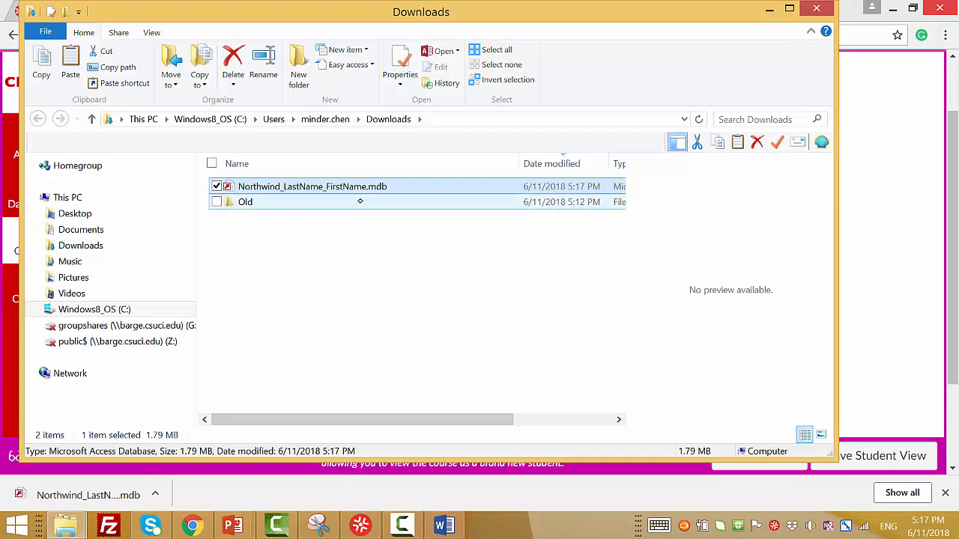
Open Northwind_LastName_FirstName.mdb in Access and enable its active content
double_click(367, 189)
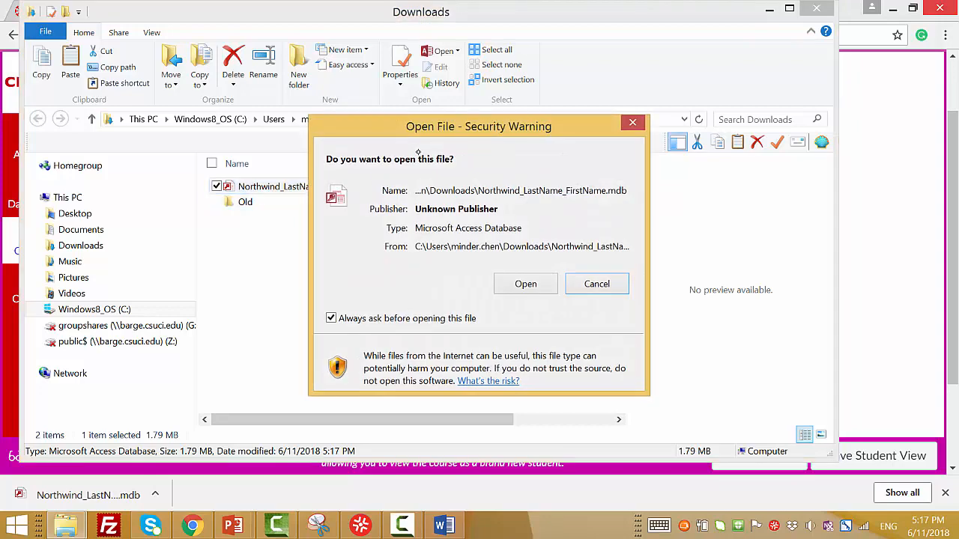
left_click(522, 284)
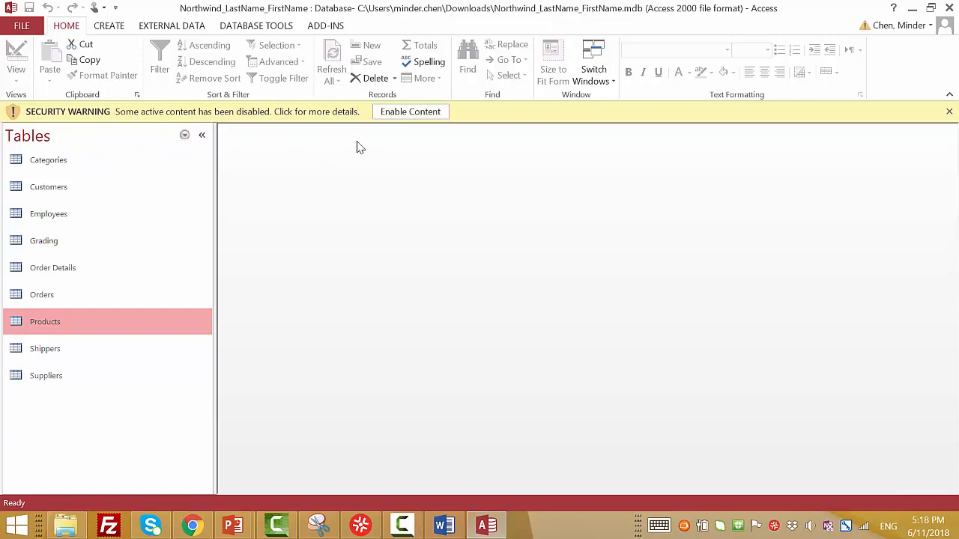
left_click(411, 112)
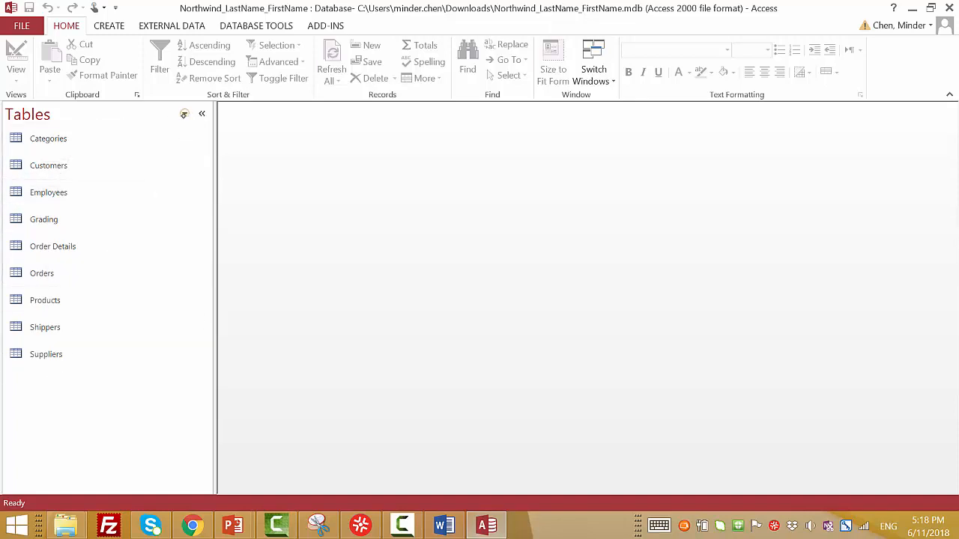
left_click(184, 113)
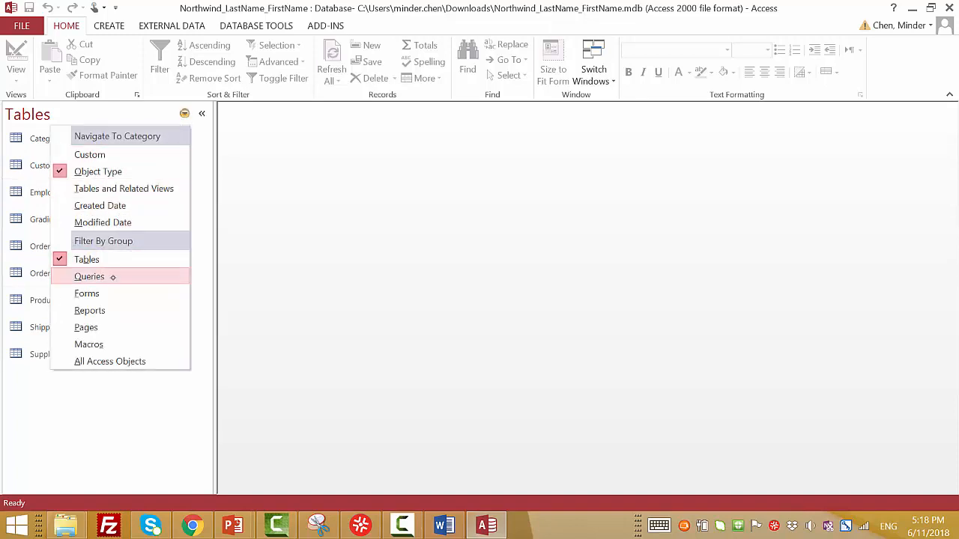
left_click(185, 113)
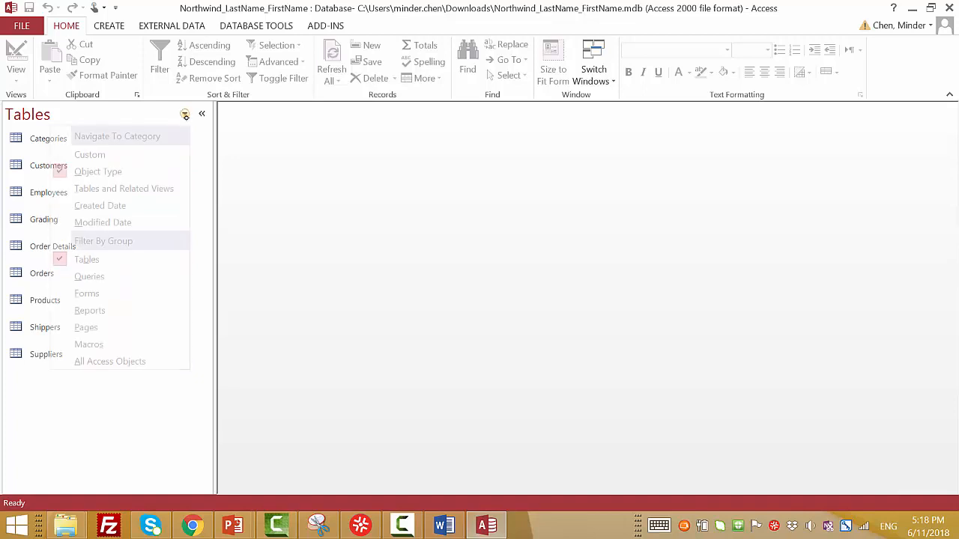
left_click(184, 113)
left_click(325, 187)
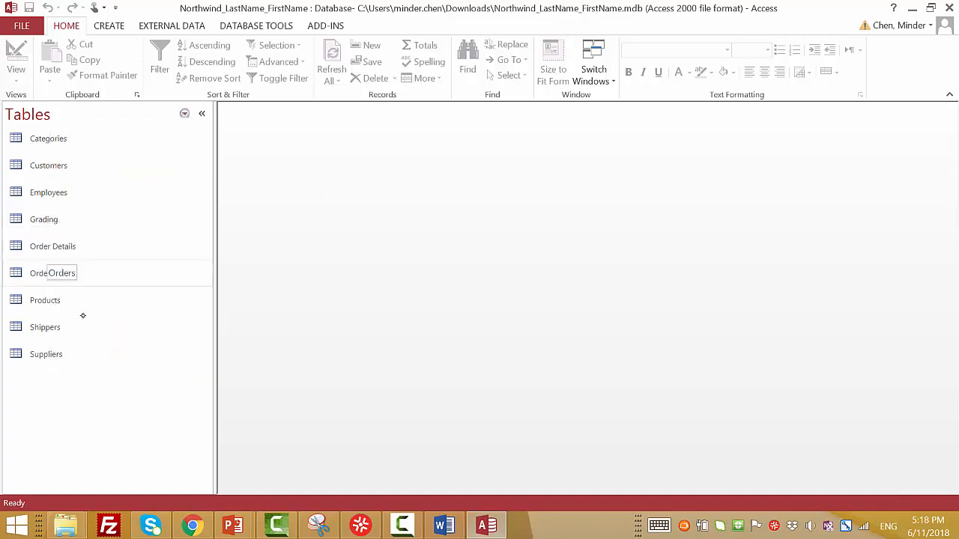
Open the Grading table and examine the rows for questions 1 to 13 and 14.a to 14.d
left_click(91, 219)
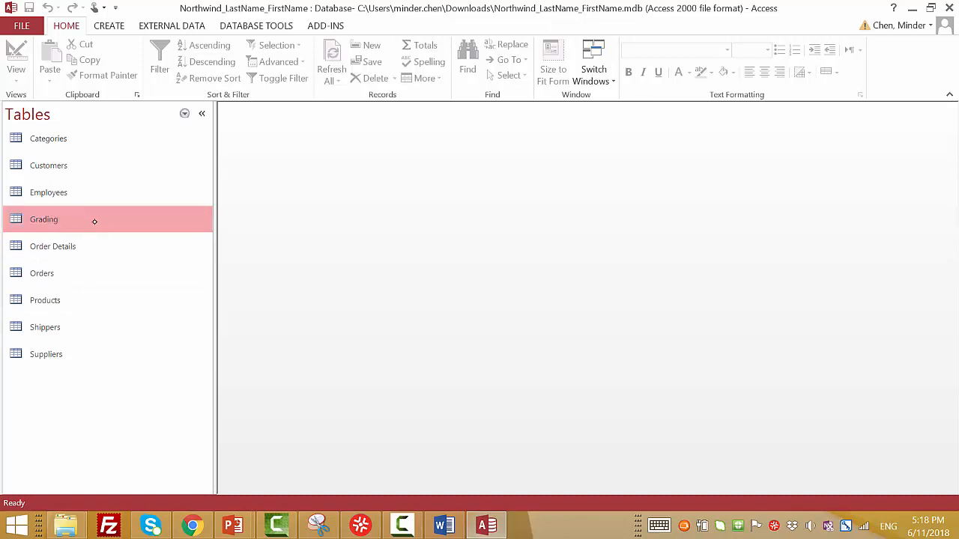
double_click(101, 219)
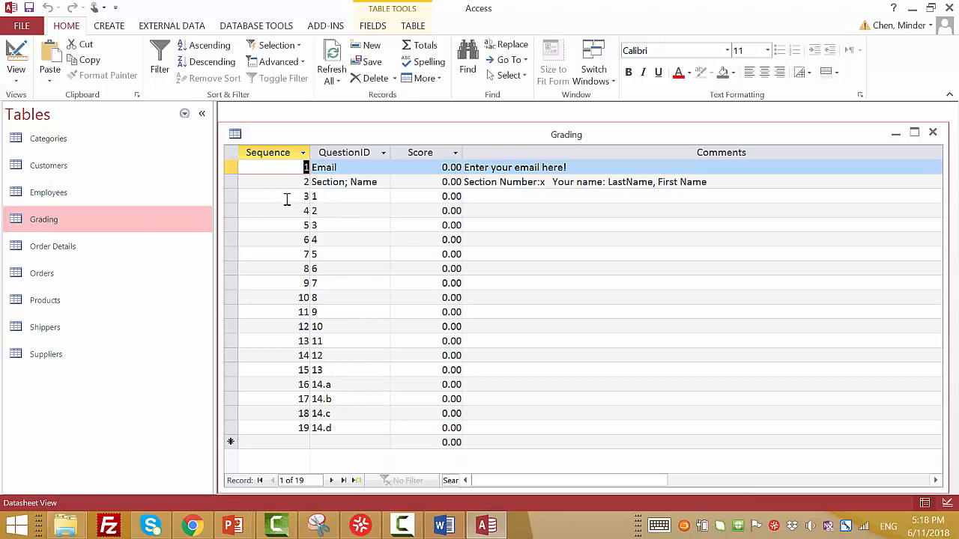
left_click_drag(230, 197, 247, 376)
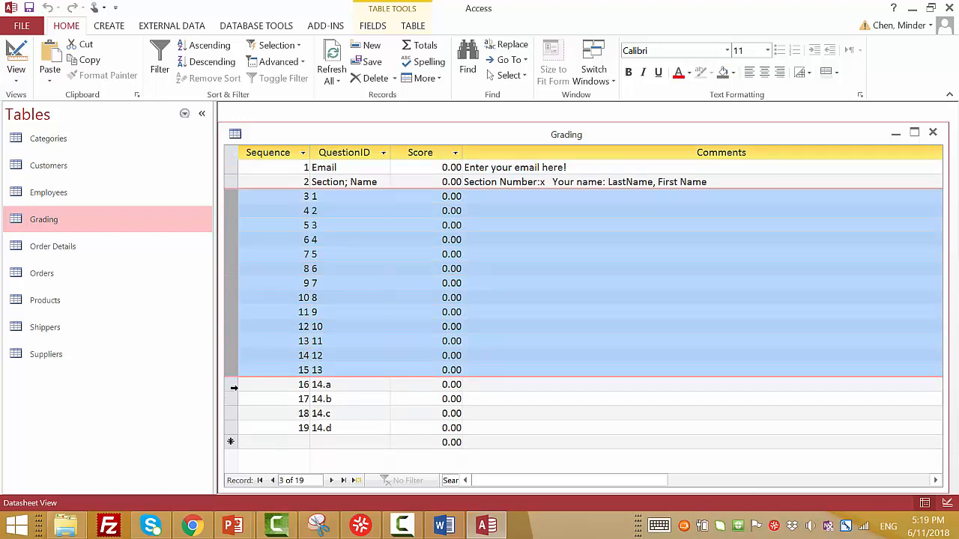
left_click_drag(233, 387, 238, 422)
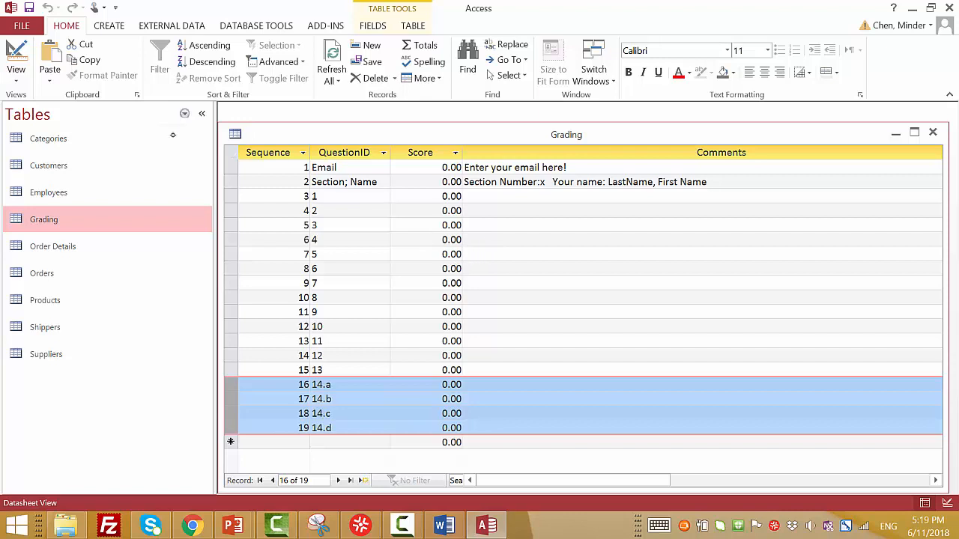
Filter the database objects to Queries and look through the list from Q01 to Your Final Score
left_click(185, 113)
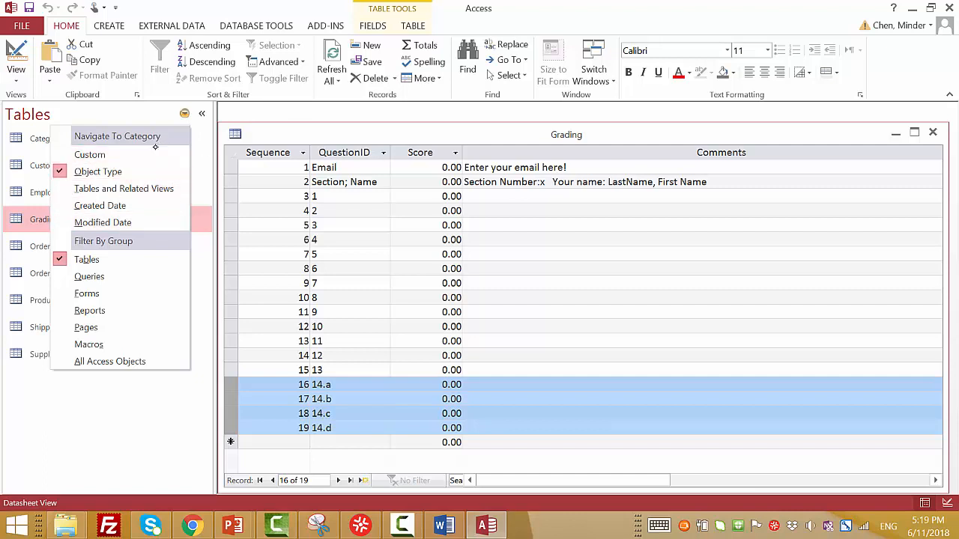
left_click(89, 276)
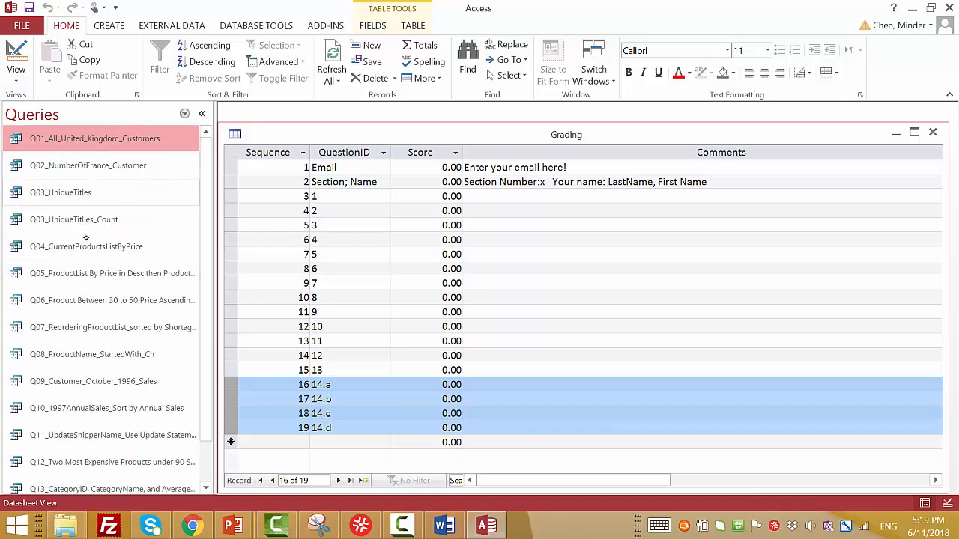
scroll(205, 240, "down", 2)
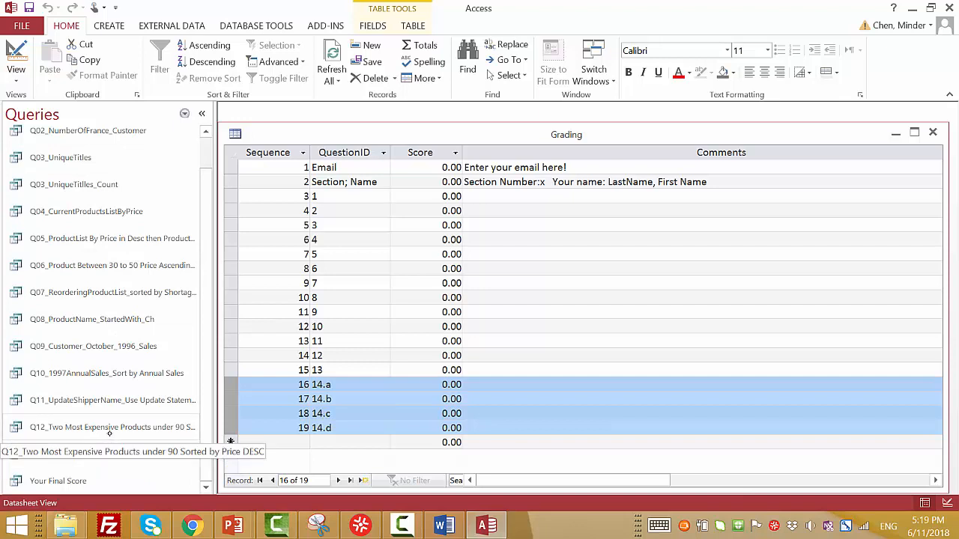
left_click(94, 481)
mouse_move(62, 533)
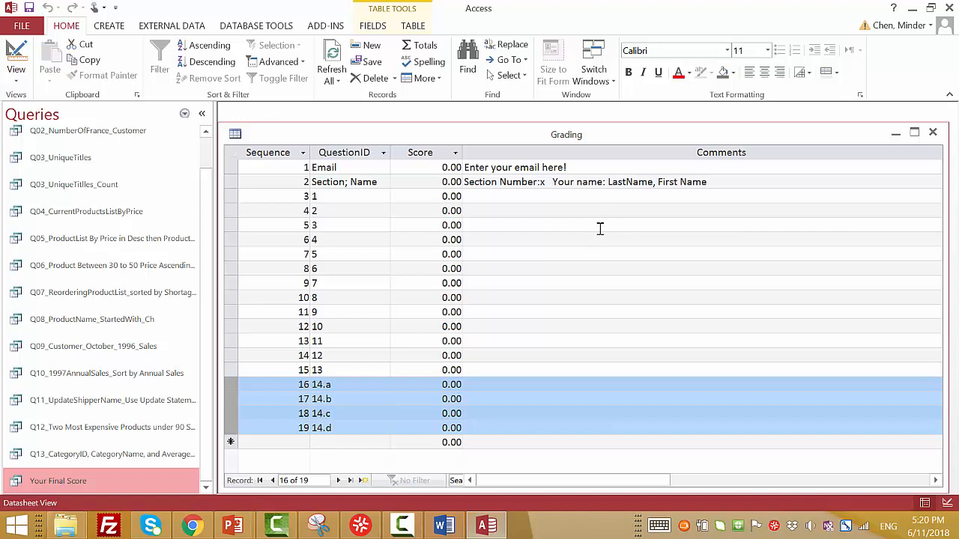
scroll(207, 191, "up", 1)
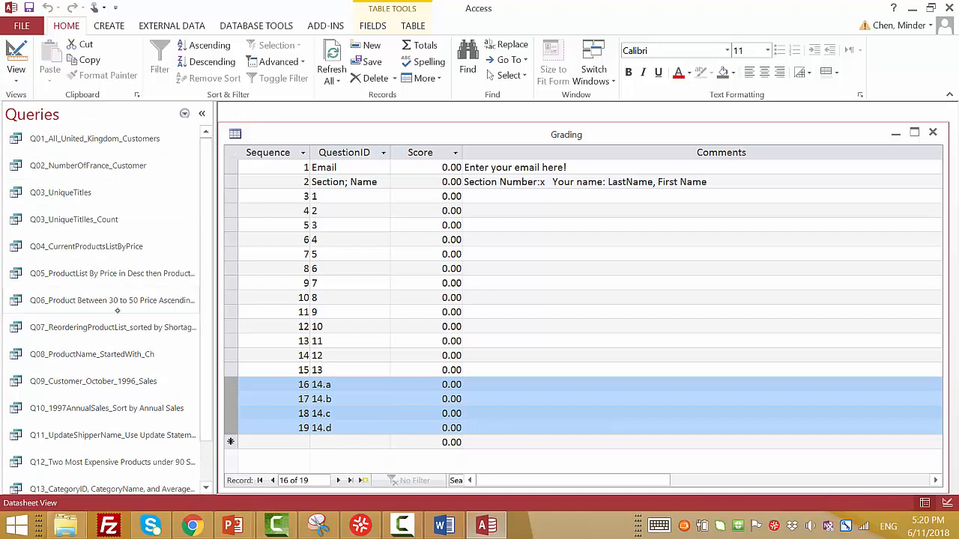
Open the Q01_All_United_Kingdom_Customers query and close the Grading table
left_click(121, 139)
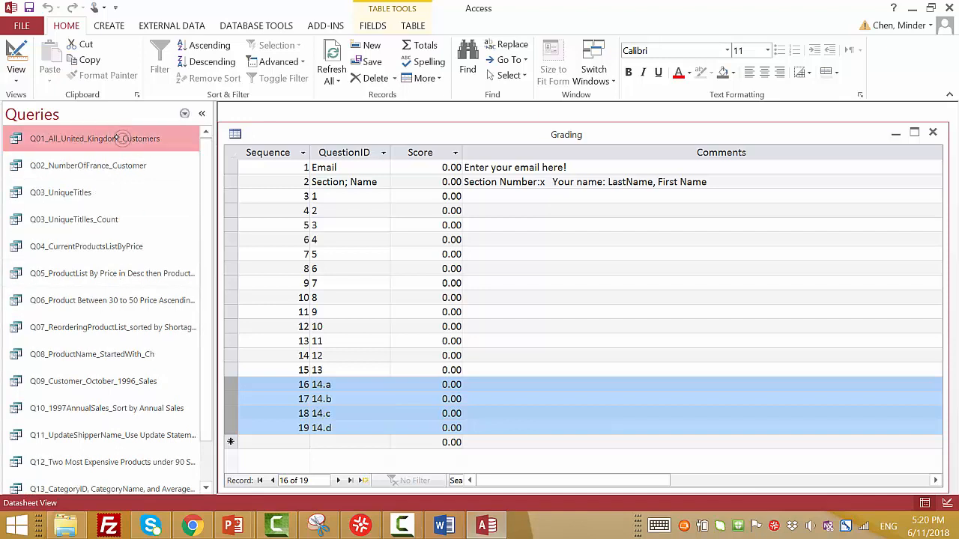
double_click(120, 139)
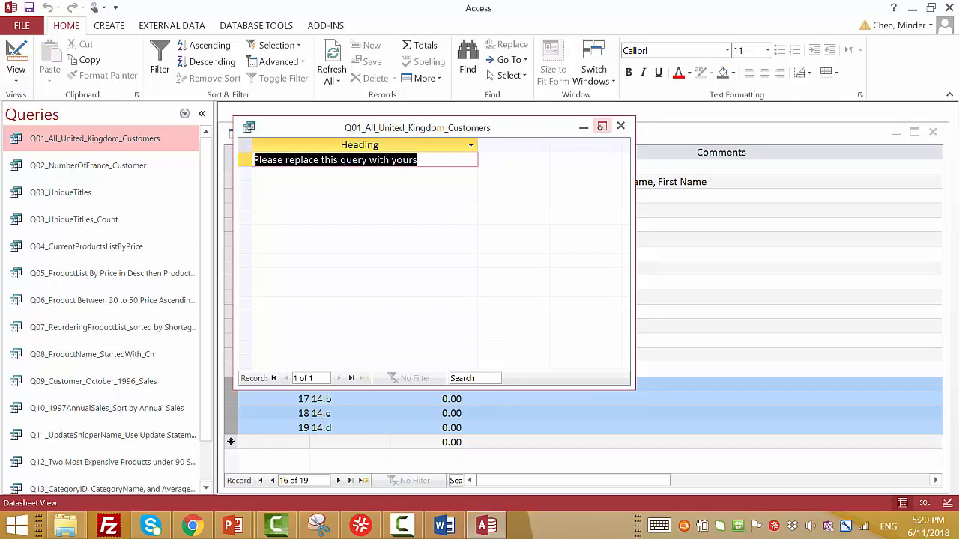
left_click(855, 138)
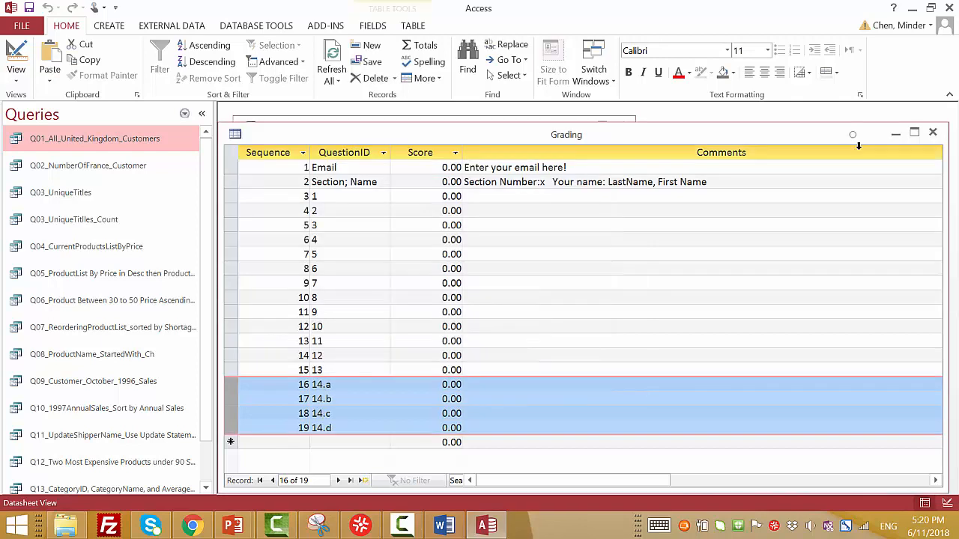
left_click(933, 133)
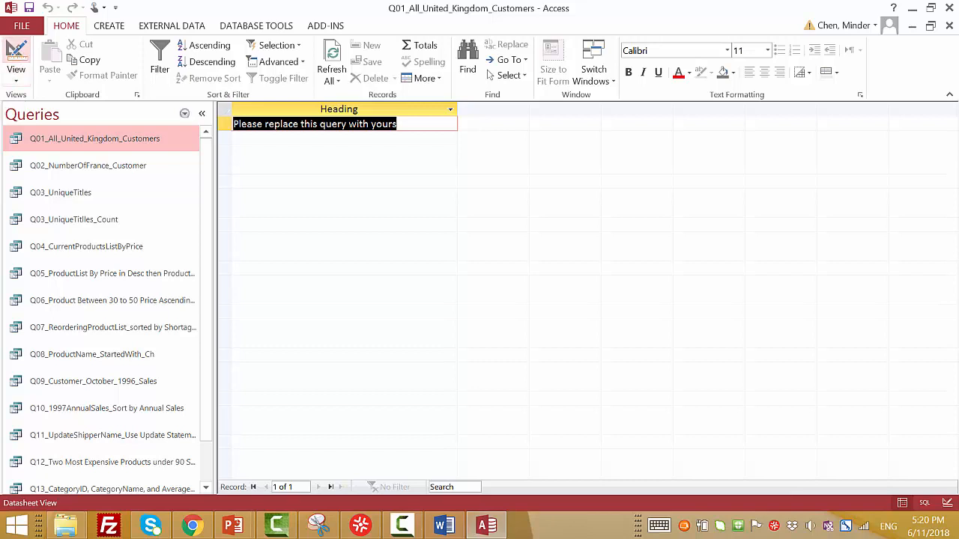
Delete the placeholder Heading field from the query in Design View and enlarge the table area above the grid
left_click(16, 53)
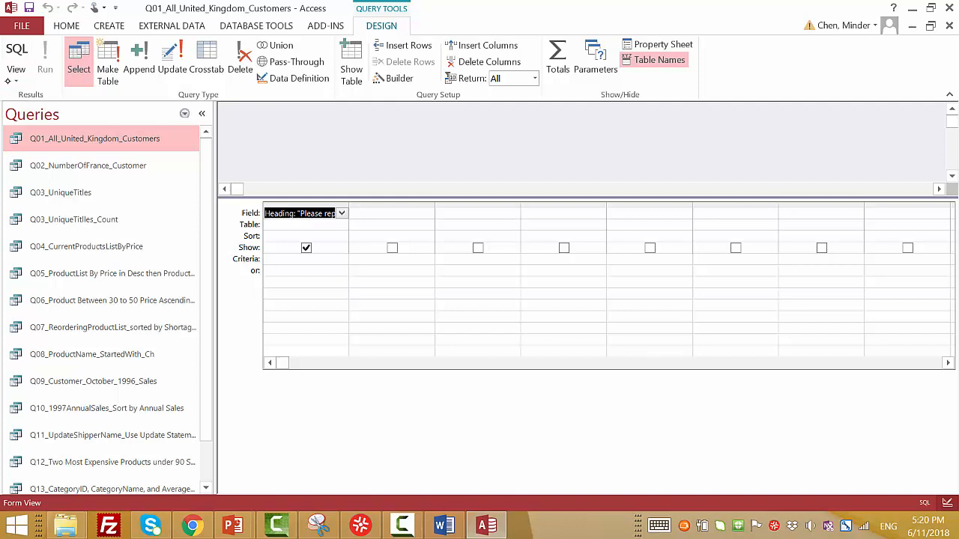
key("Delete")
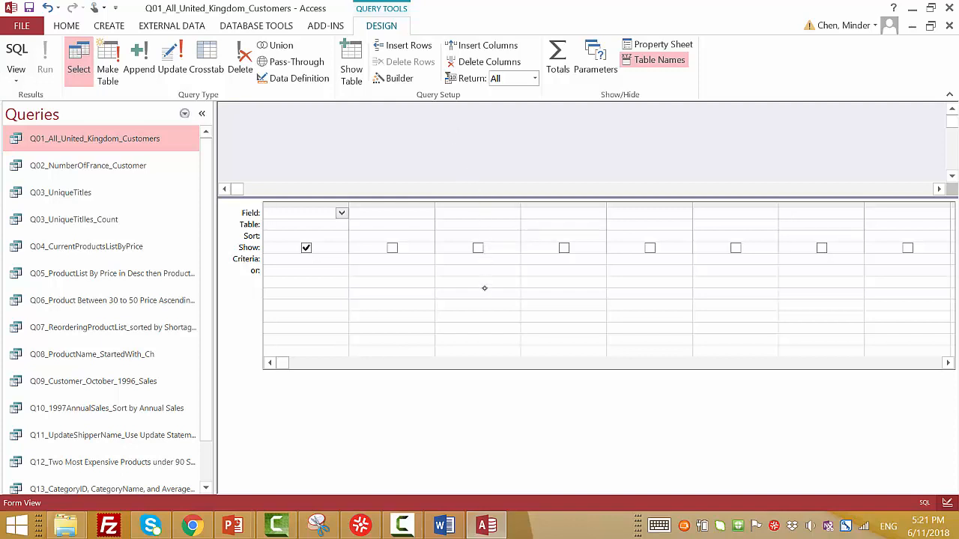
left_click_drag(485, 199, 485, 287)
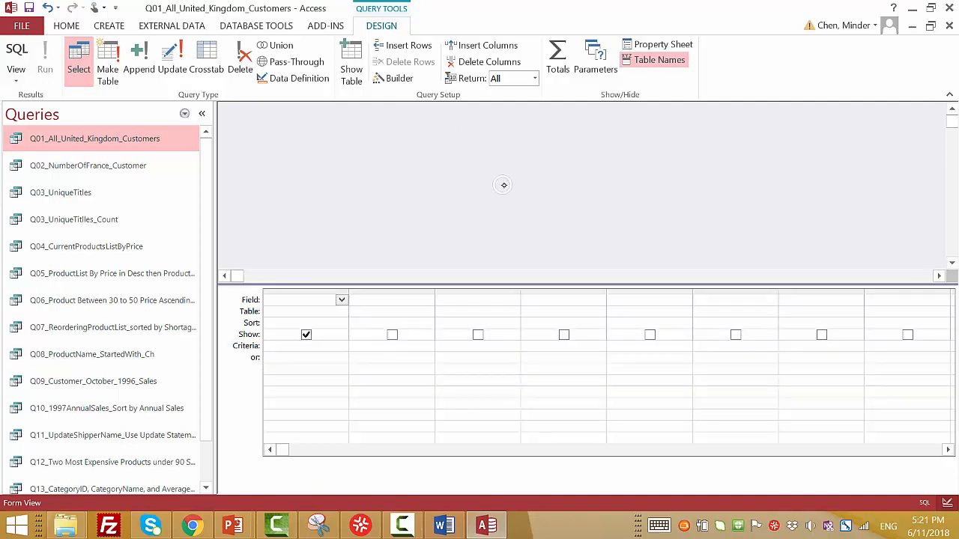
Open the Show Table dialog for the query, move it over the design area, and check its lists of queries and tables
right_click(503, 185)
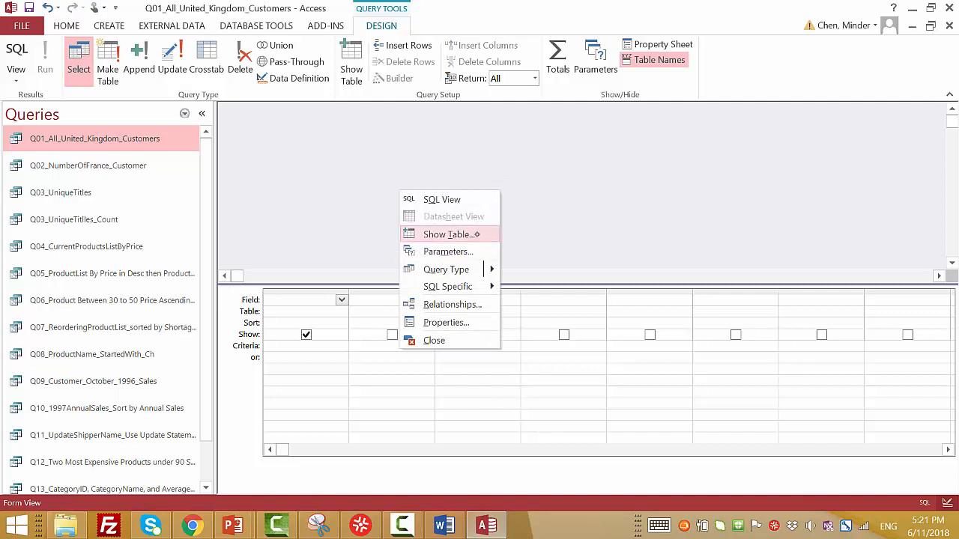
left_click(544, 187)
right_click(546, 187)
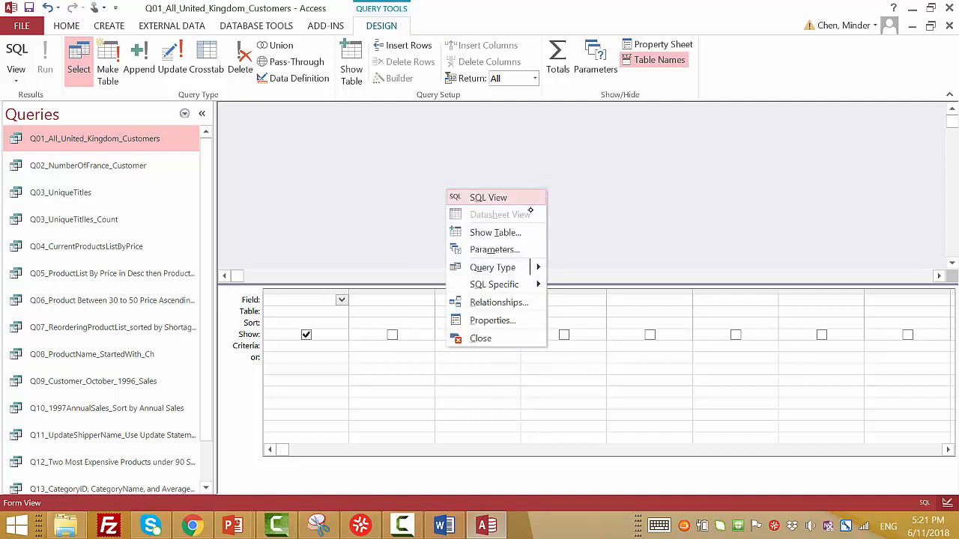
left_click(525, 233)
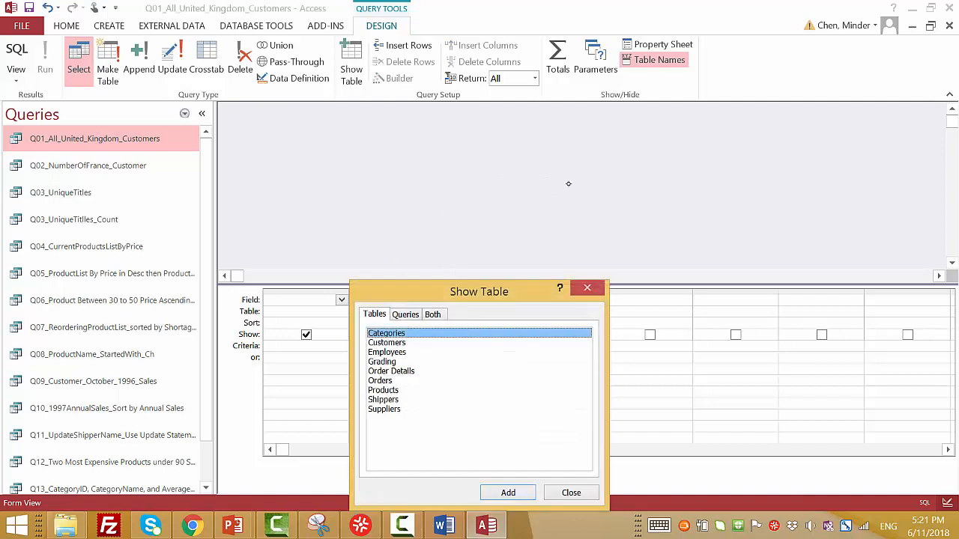
left_click_drag(481, 292, 539, 183)
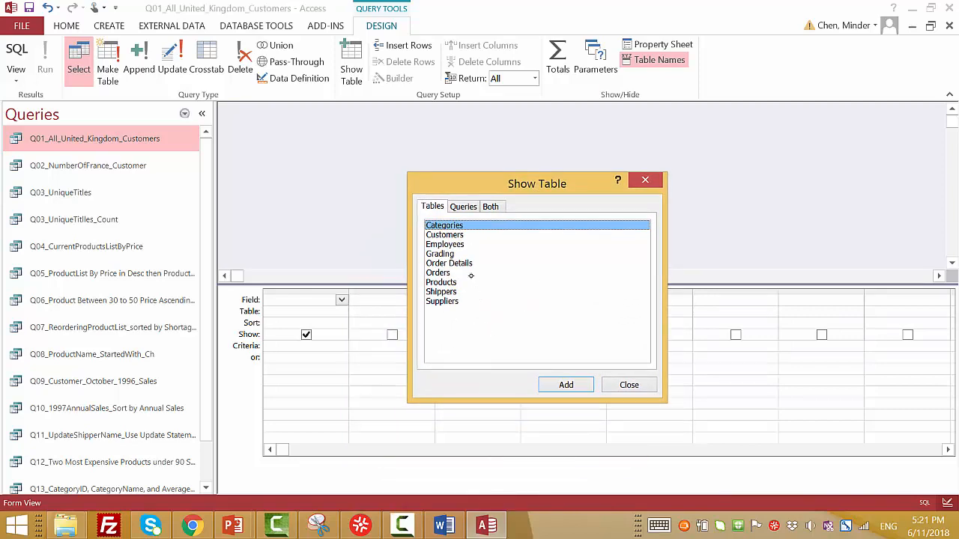
left_click(465, 207)
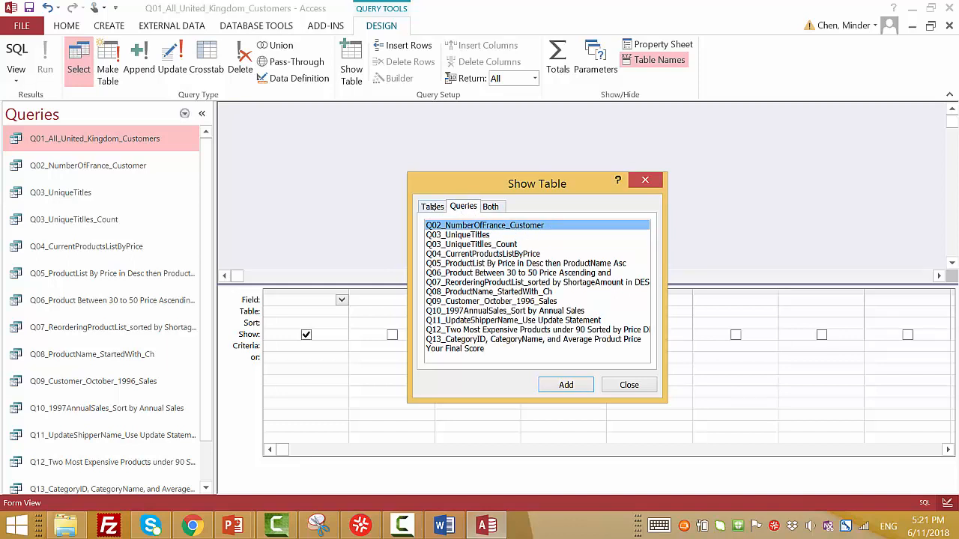
left_click(433, 208)
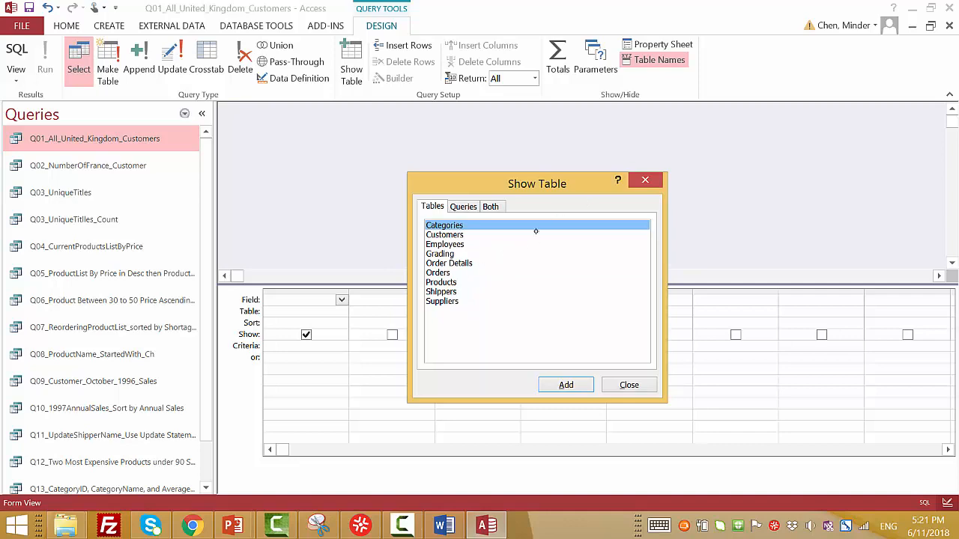
Switch to the assignment document in Word and examine the Q1 requirement for customers, columns and sort order, plus its country code hint
key("alt+Tab")
key("Tab")
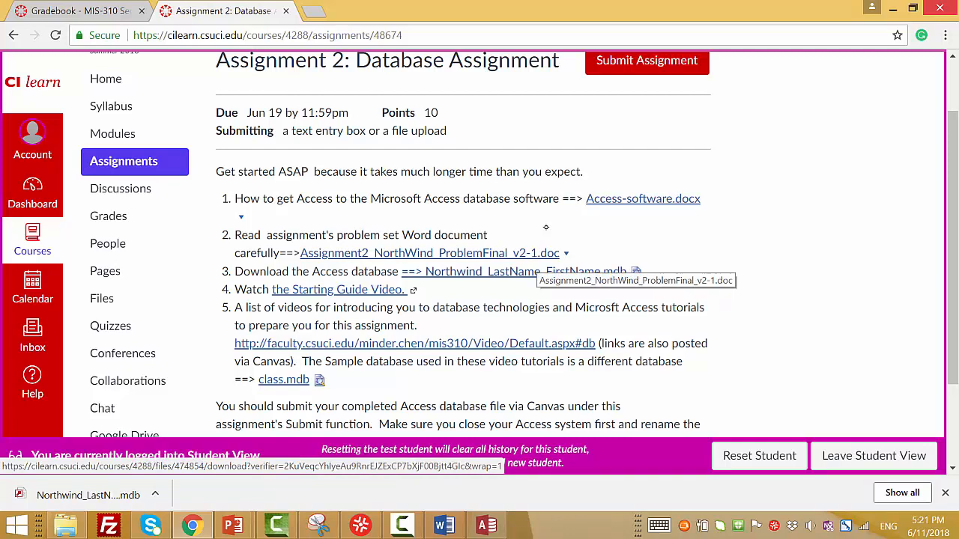
left_click(443, 525)
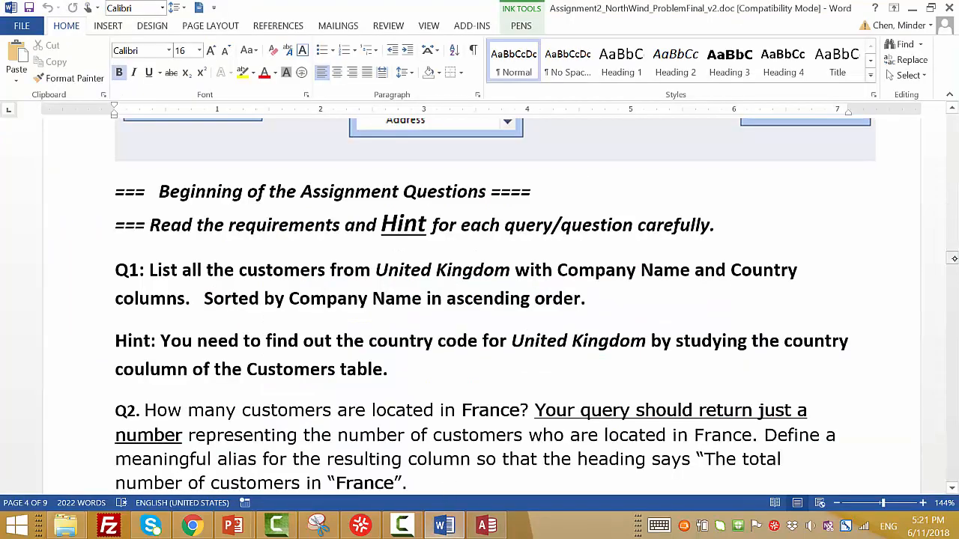
mouse_move(951, 255)
left_mouse_down()
mouse_move(952, 271)
mouse_move(952, 260)
left_mouse_up()
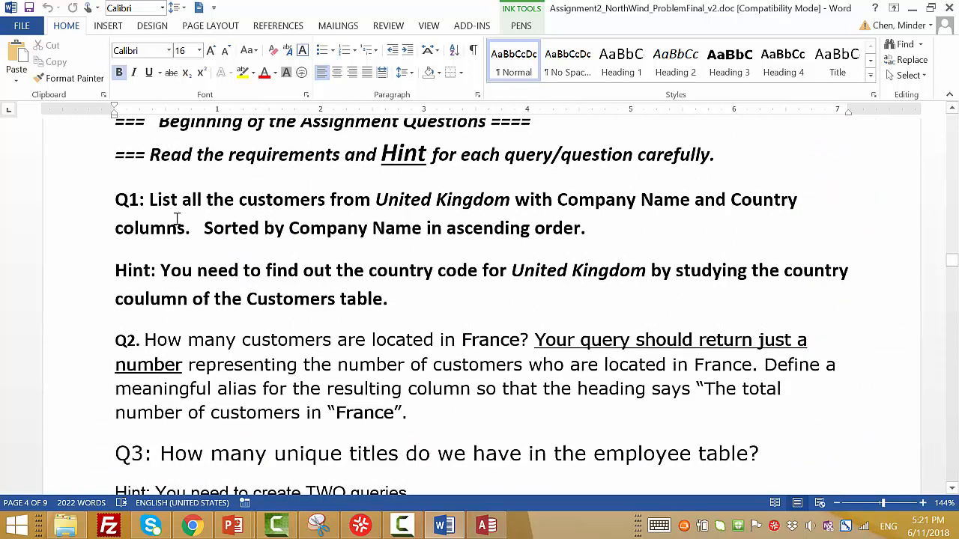
left_click_drag(152, 199, 545, 224)
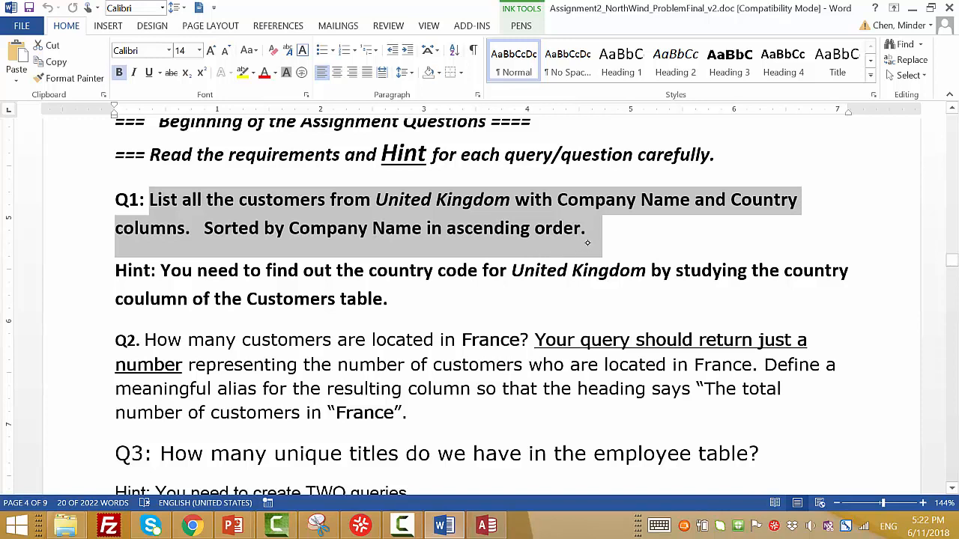
left_click(269, 200)
double_click(269, 200)
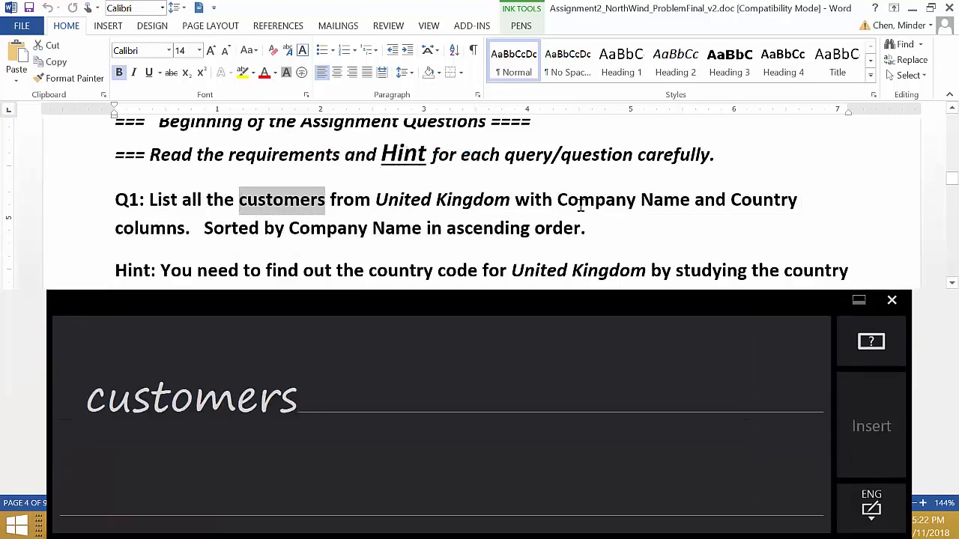
left_click_drag(556, 200, 798, 203)
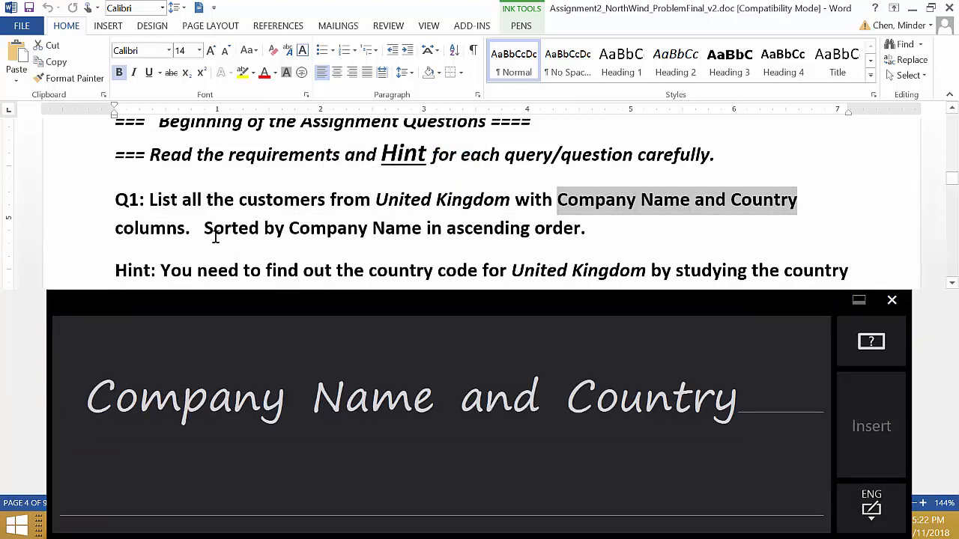
left_click_drag(199, 229, 274, 235)
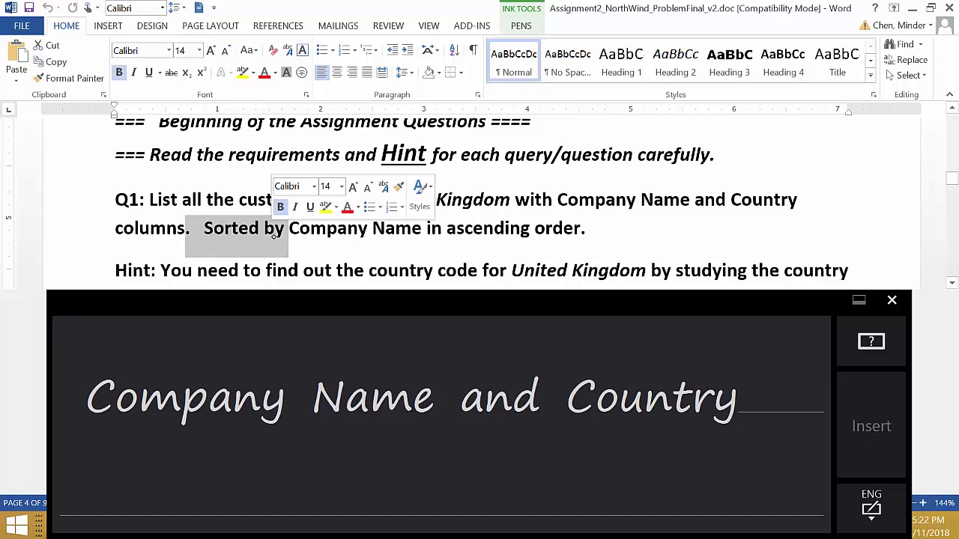
left_click(507, 219)
left_click_drag(241, 202, 510, 202)
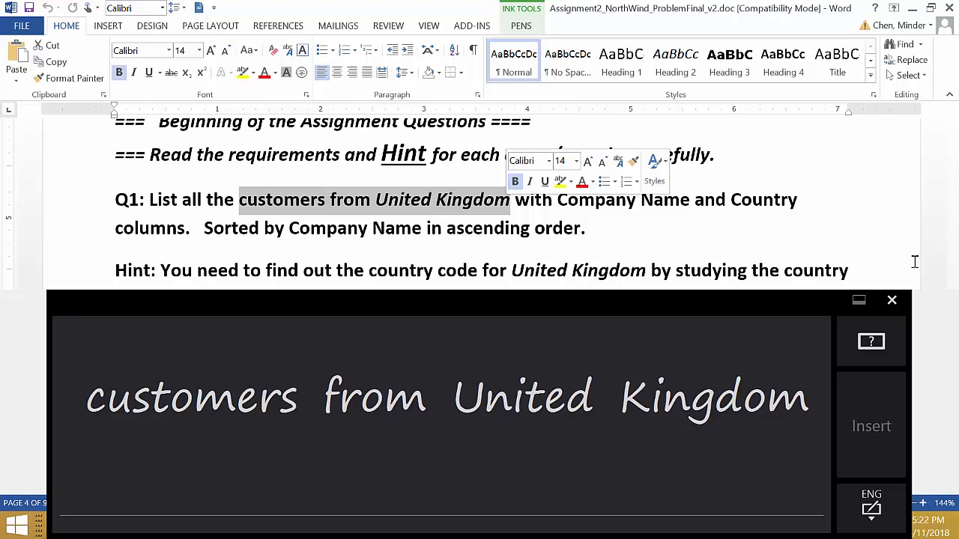
left_click(892, 300)
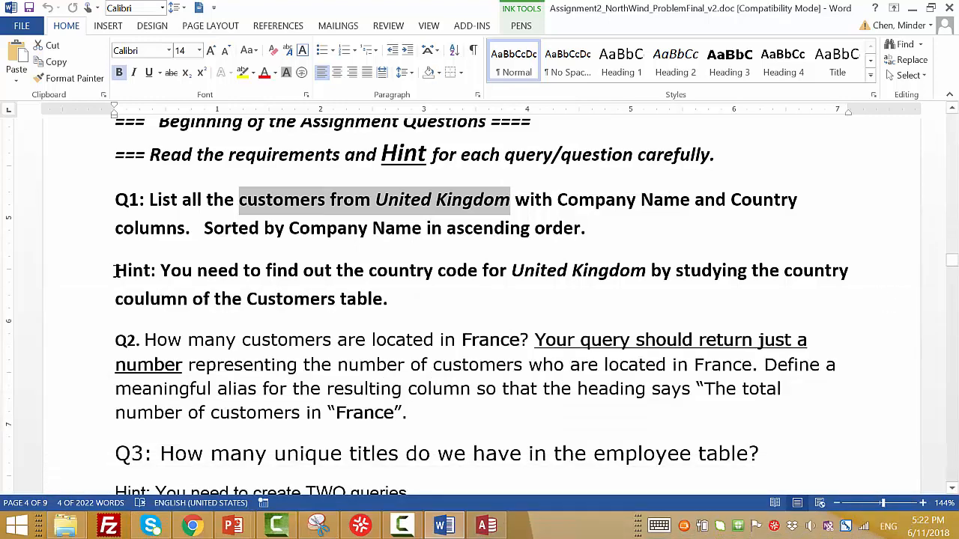
left_click_drag(115, 272, 434, 293)
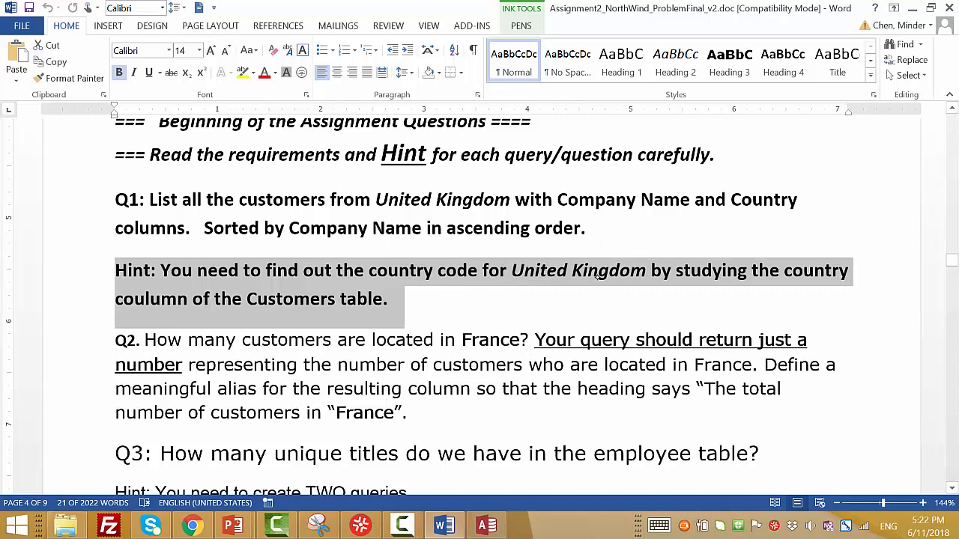
Switch back to Access, add the Customers table to the query, and widen its field list
key("alt+Tab")
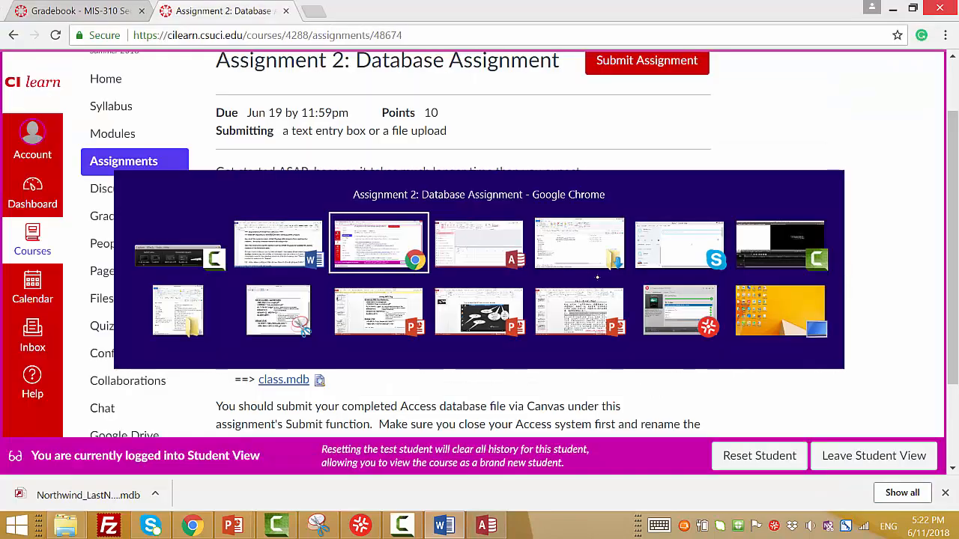
key("alt+Tab")
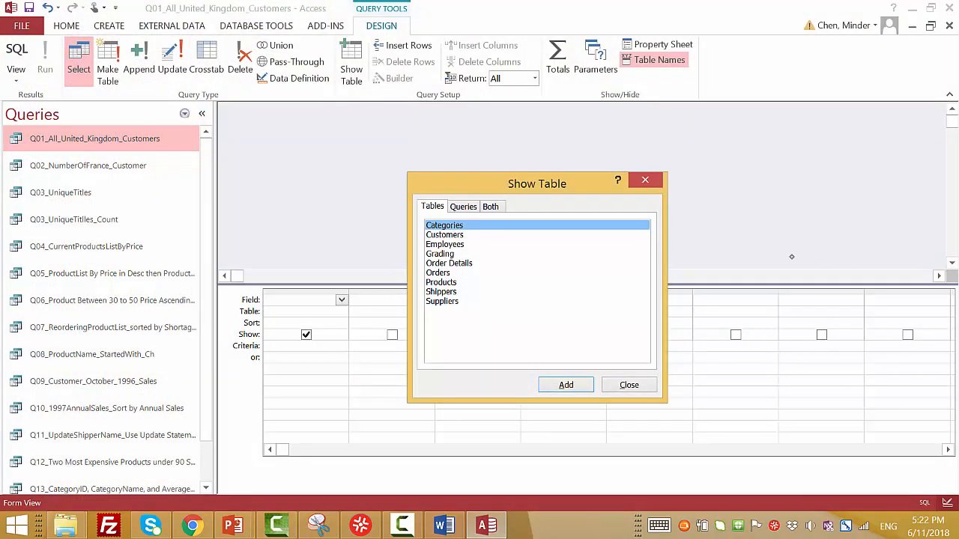
left_click(462, 235)
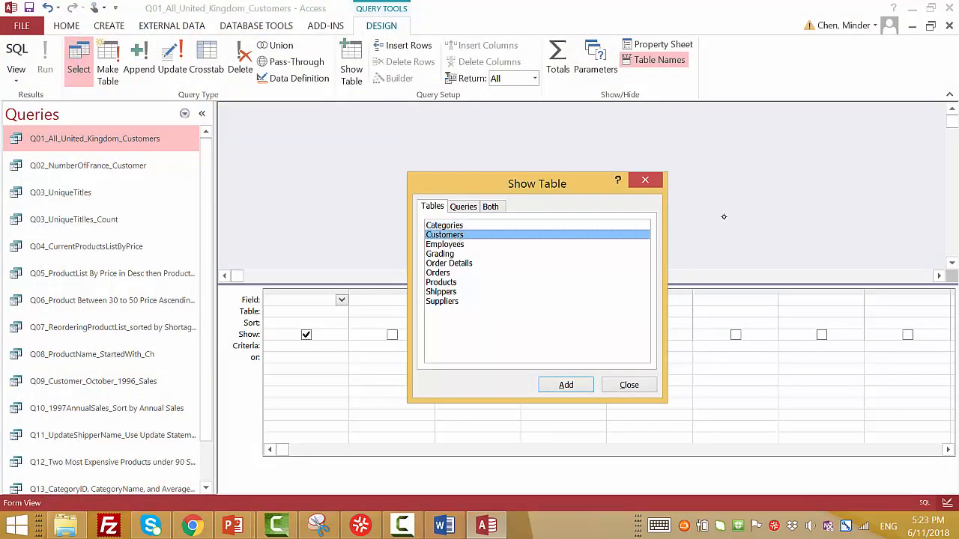
left_click(567, 385)
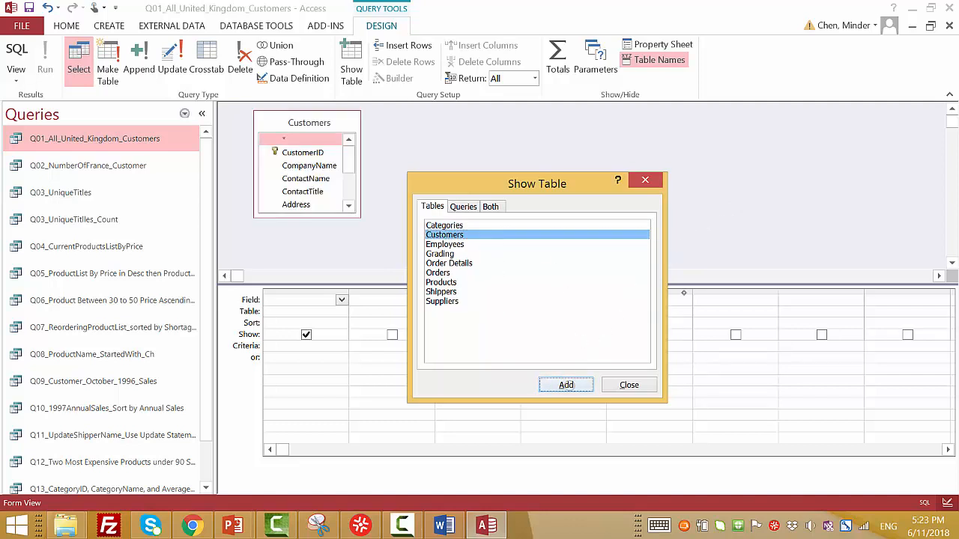
left_click(638, 385)
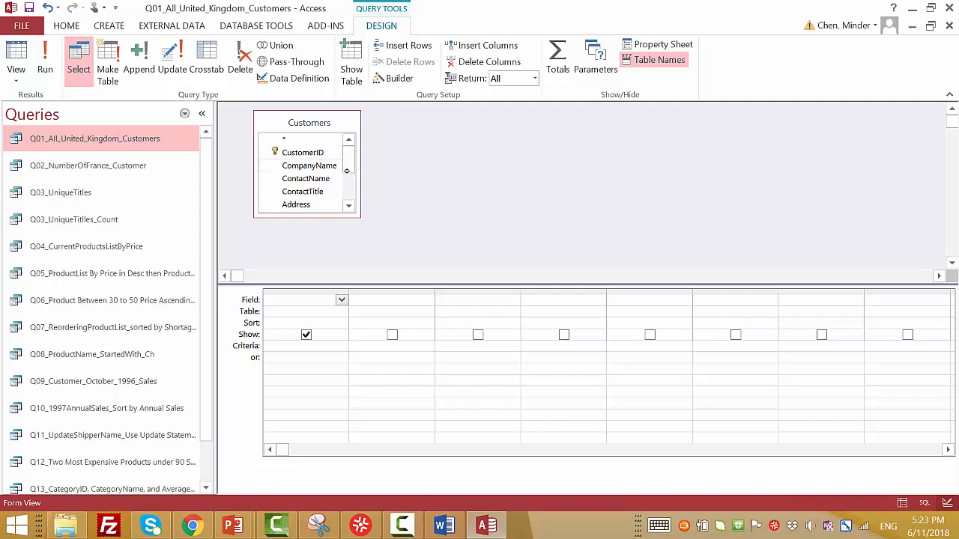
left_click_drag(356, 176, 403, 176)
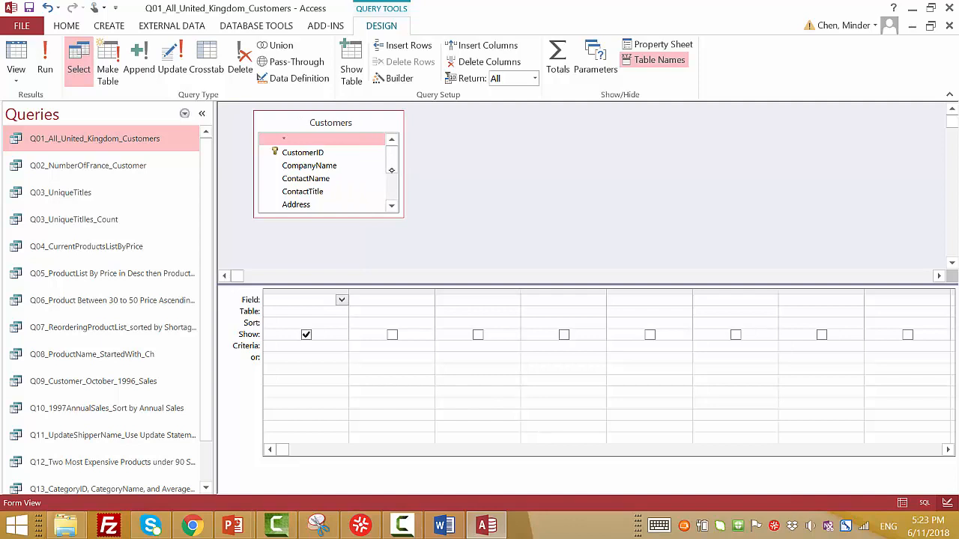
Look through the Customers field list for CompanyName and Country, and recheck the Q1 requirement in the Word document
left_click(328, 166)
left_click(390, 206)
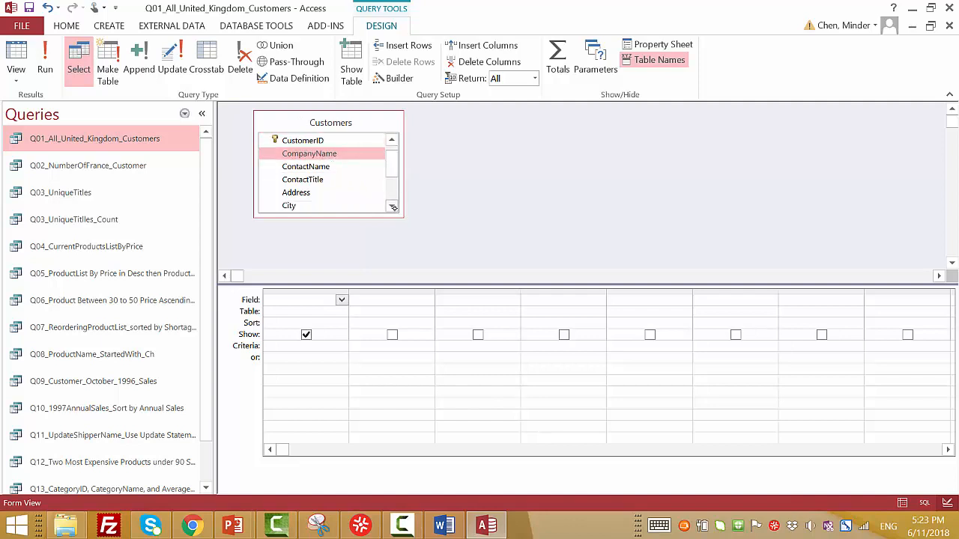
left_click(390, 206)
left_click(391, 206)
left_click(391, 207)
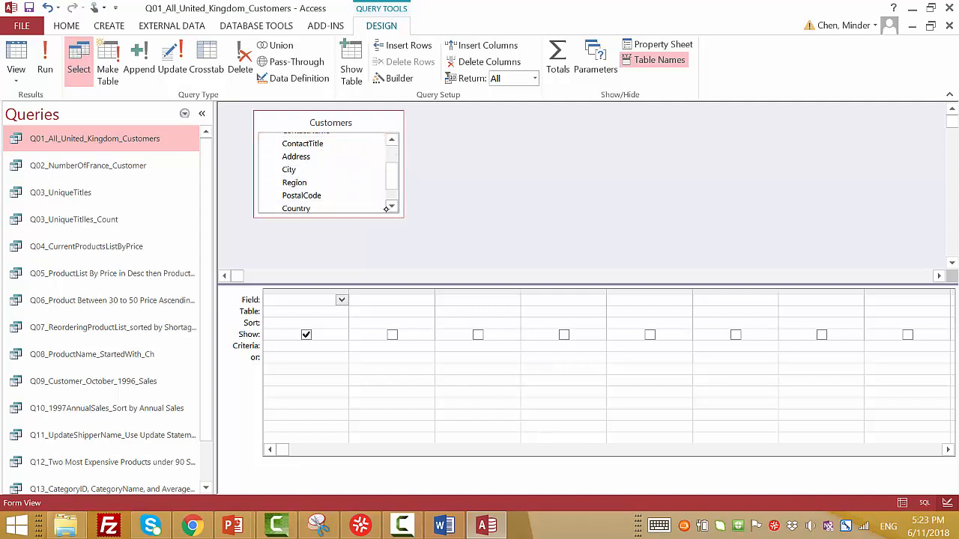
key("alt+Tab")
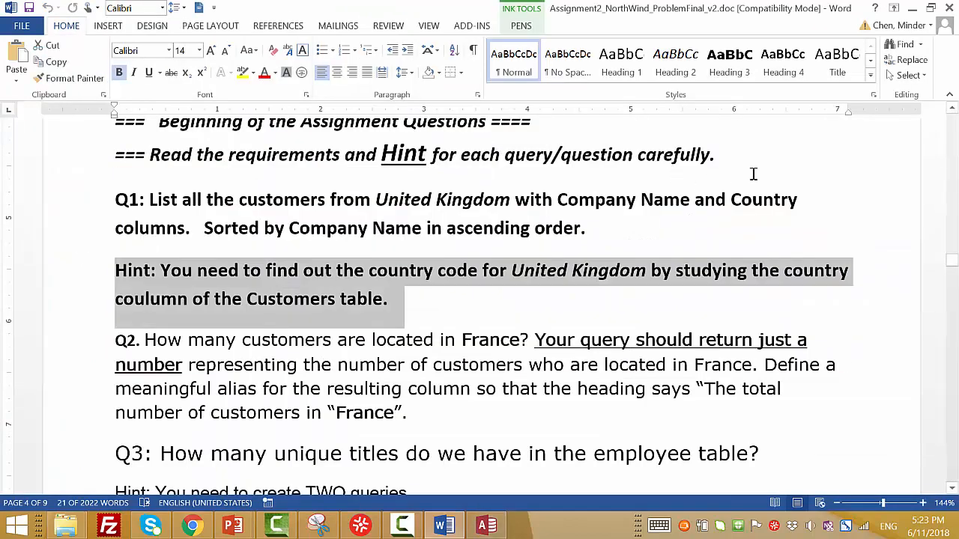
key("alt+Tab")
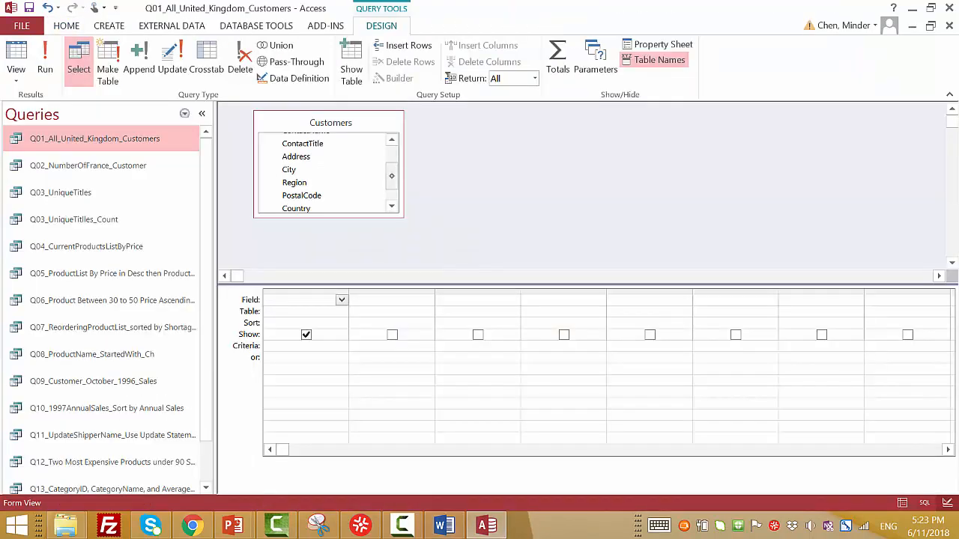
Add the CompanyName field from Customers to the first column of the query grid
left_click_drag(393, 174, 393, 152)
left_click(336, 166)
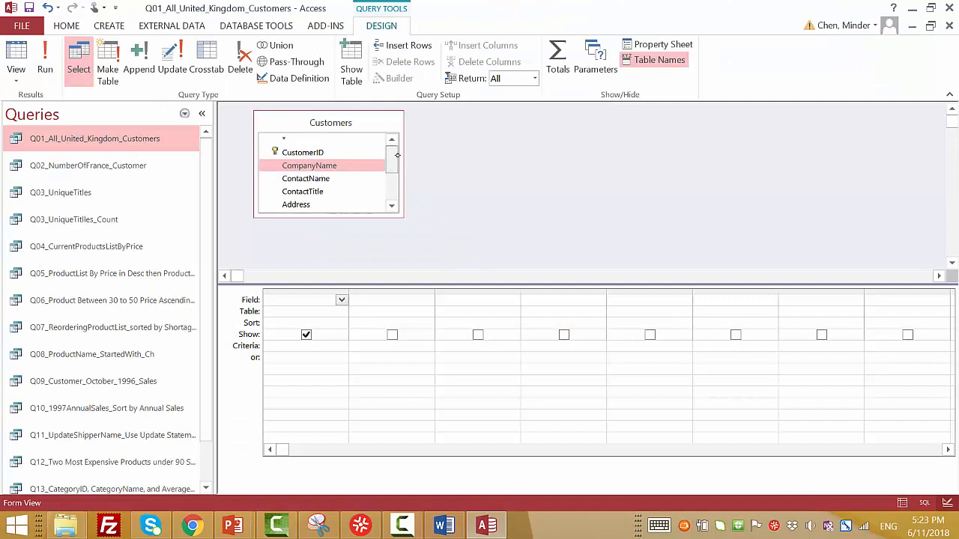
double_click(339, 167)
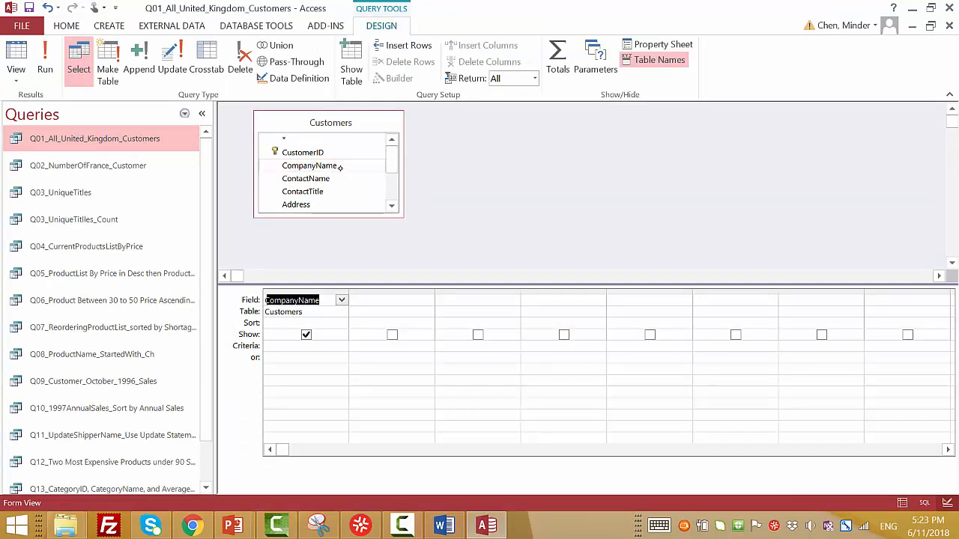
Add the Country field from Customers to the second column of the query grid
left_click_drag(395, 171, 393, 203)
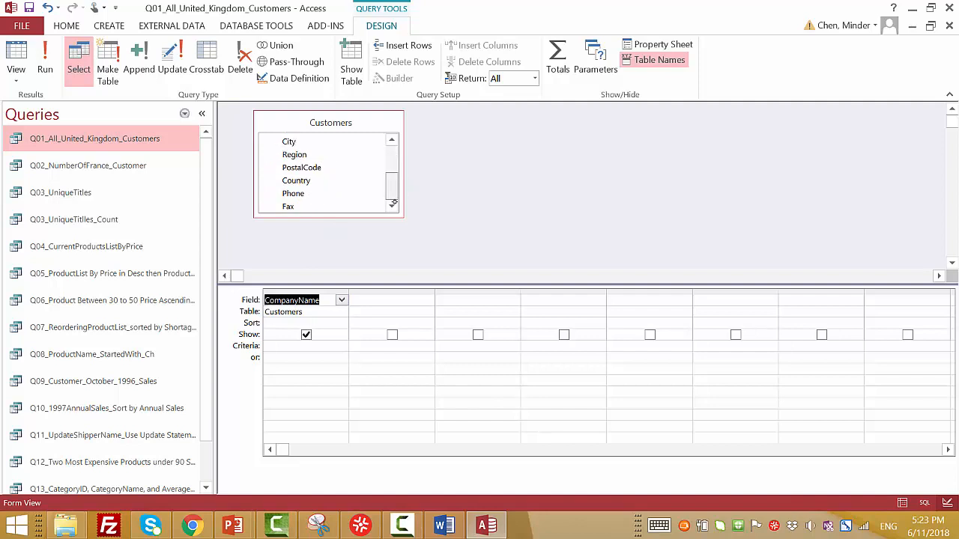
left_click(332, 181)
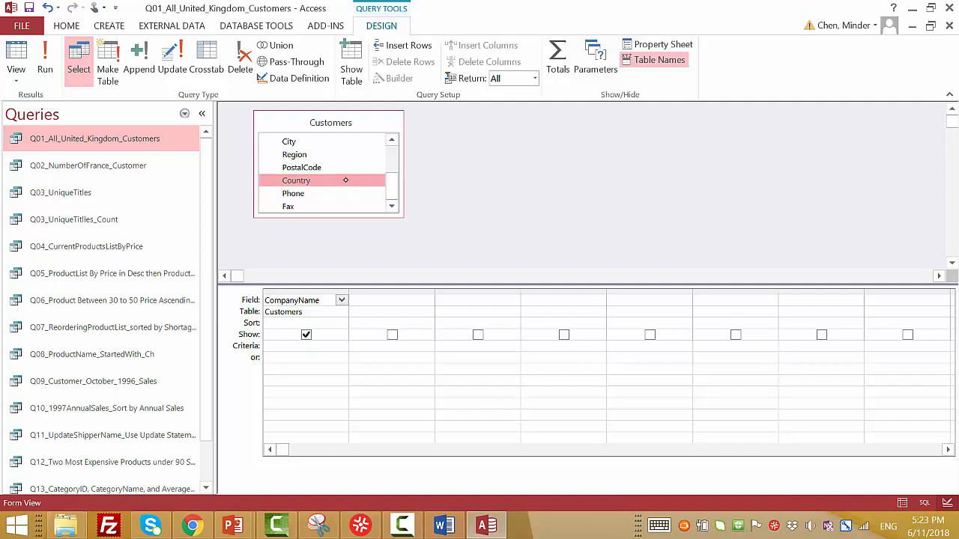
left_click_drag(332, 180, 381, 303)
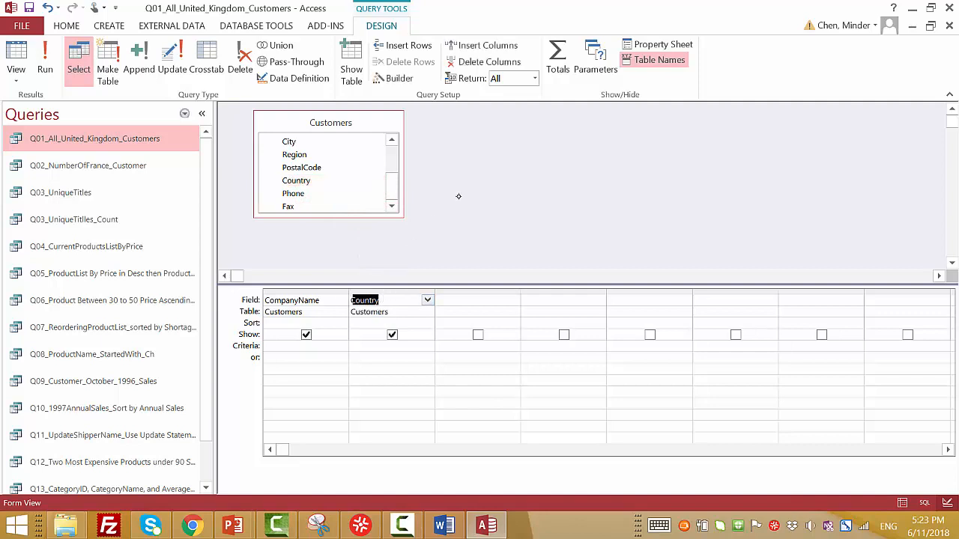
Cut the Country column out of the query grid
right_click(404, 292)
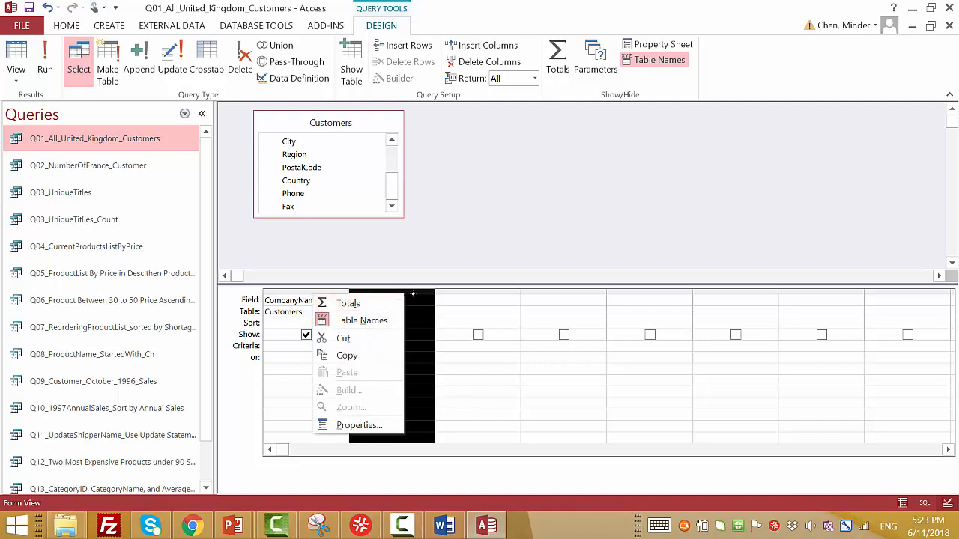
left_click(414, 293)
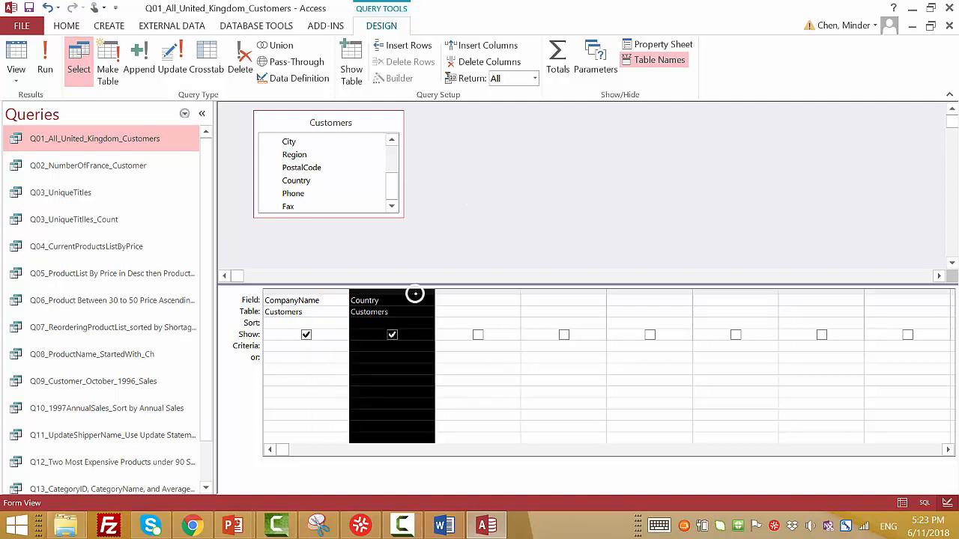
right_click(414, 293)
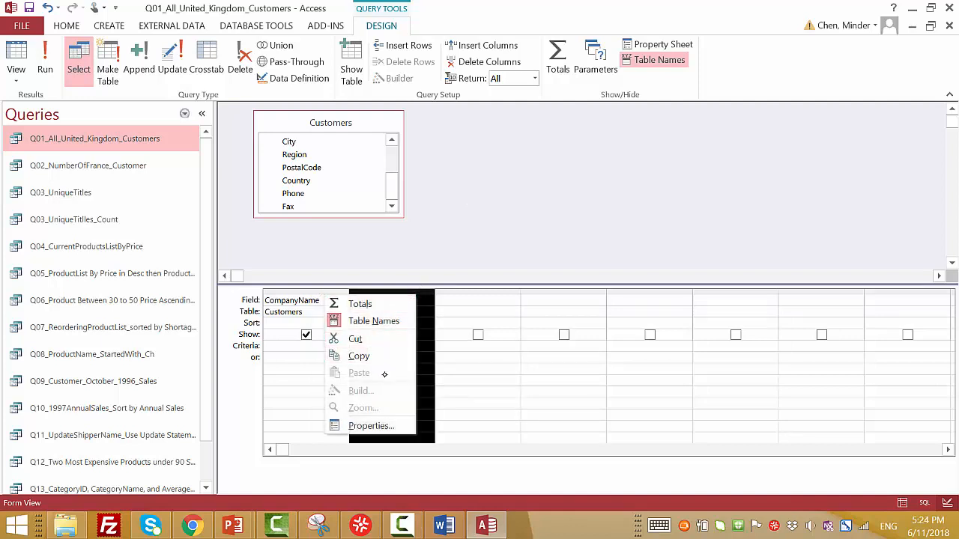
left_click(377, 338)
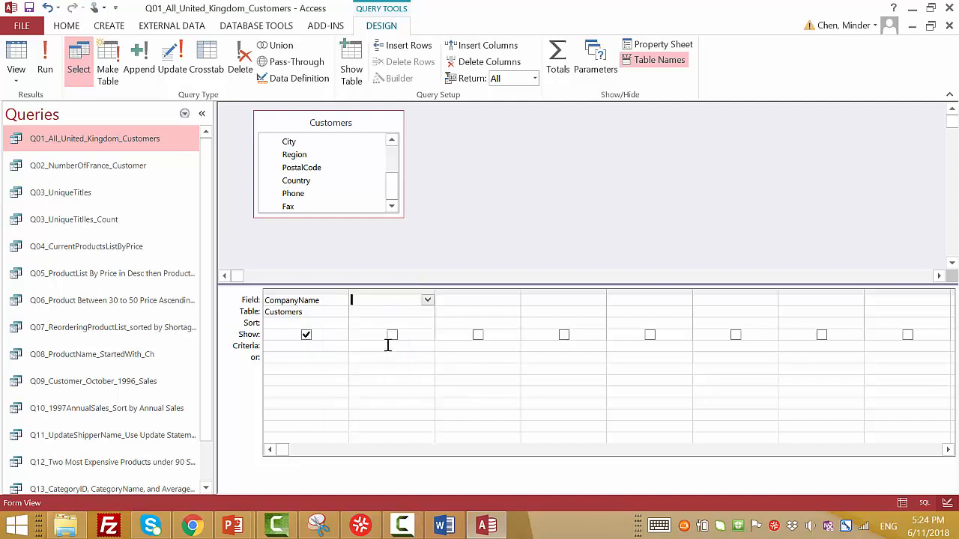
Add the Country field to the second column again and run the query to examine the country codes used for customers
left_click_drag(314, 181, 392, 306)
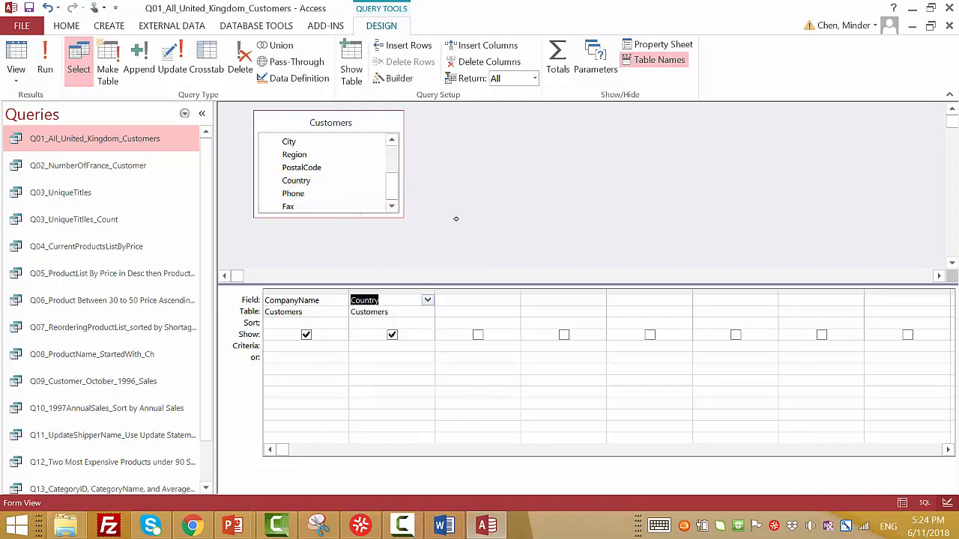
left_click(494, 226)
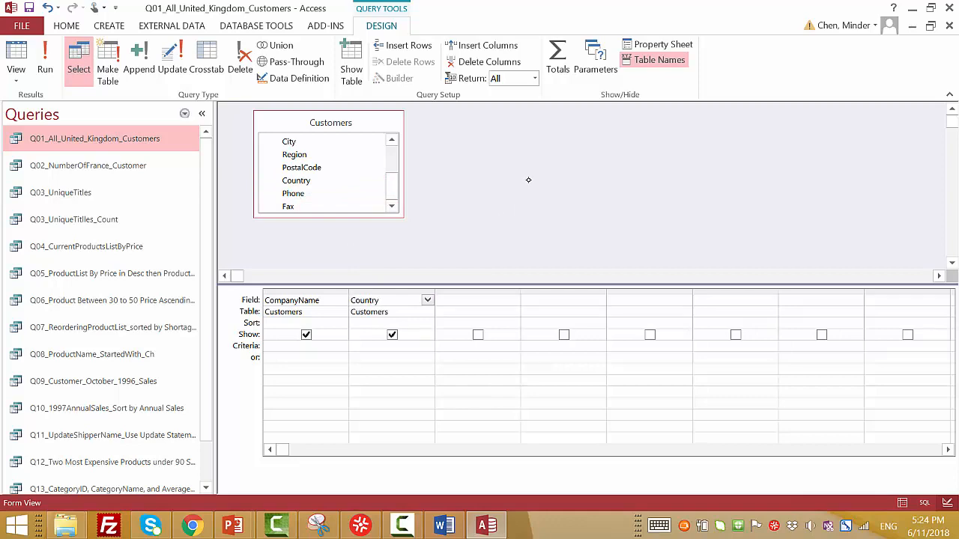
left_click(45, 60)
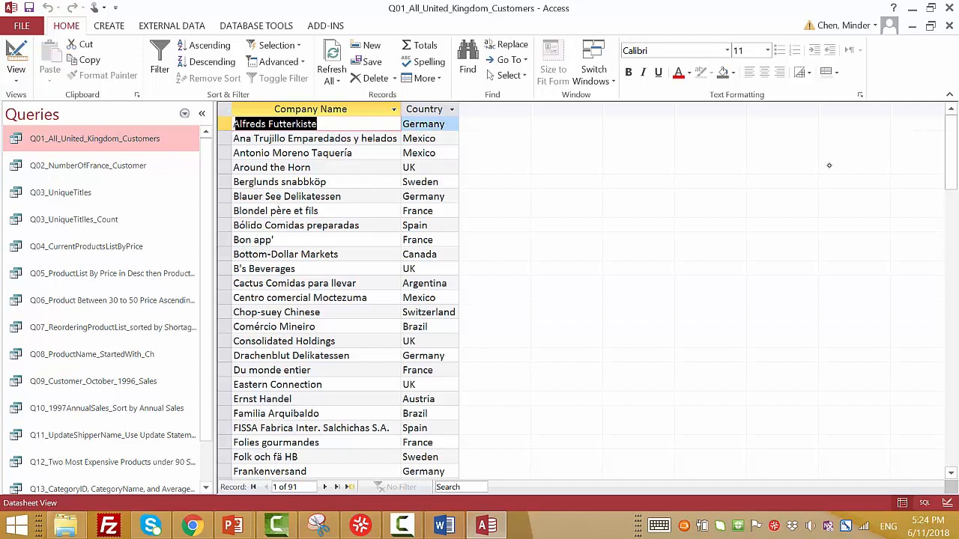
left_click(433, 110)
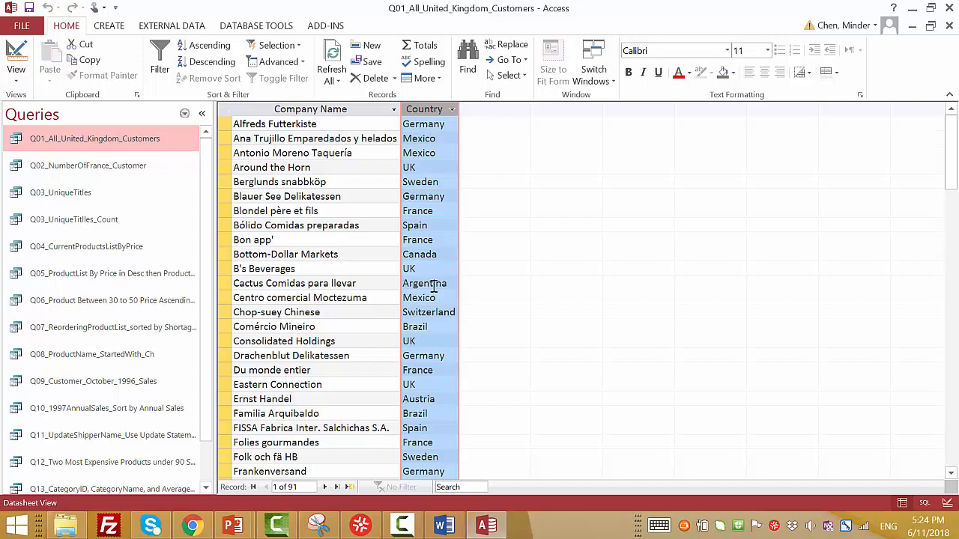
left_click(436, 167)
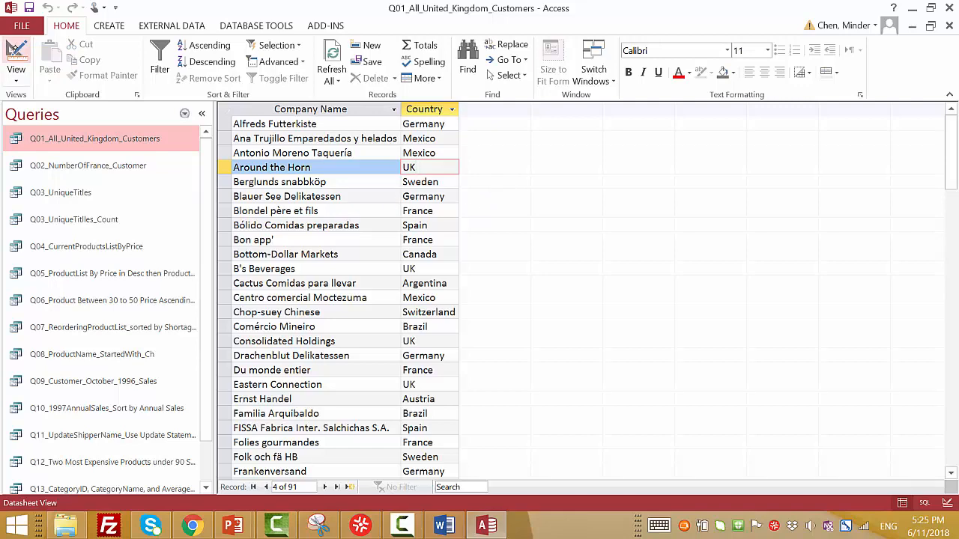
Set the Country criteria to ='UK' and check the filtered customers in Datasheet view
left_click(14, 51)
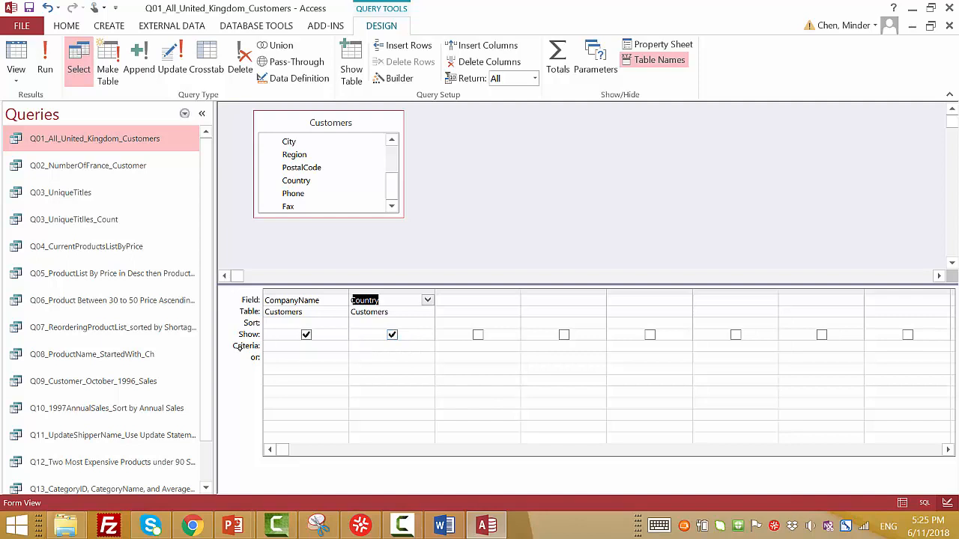
left_click(371, 346)
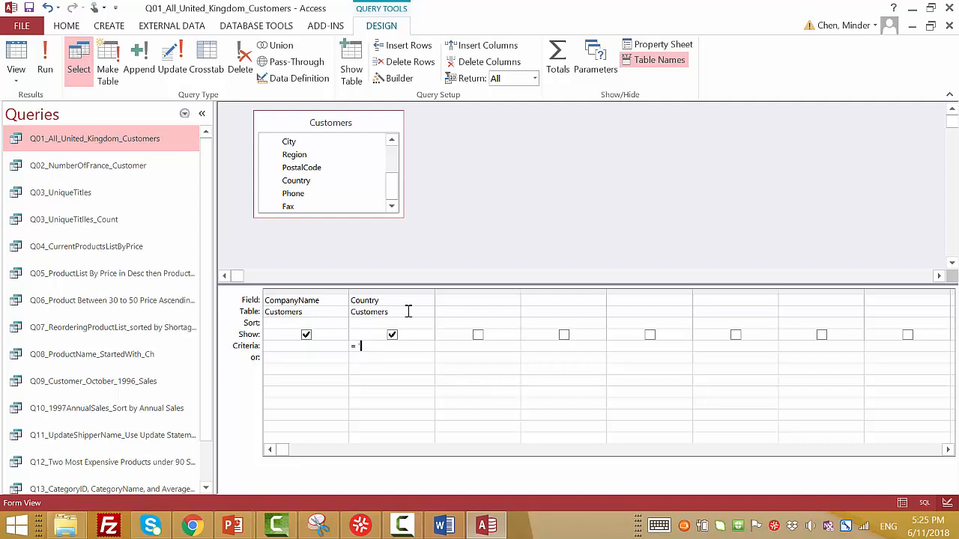
type("UK'")
left_click(16, 64)
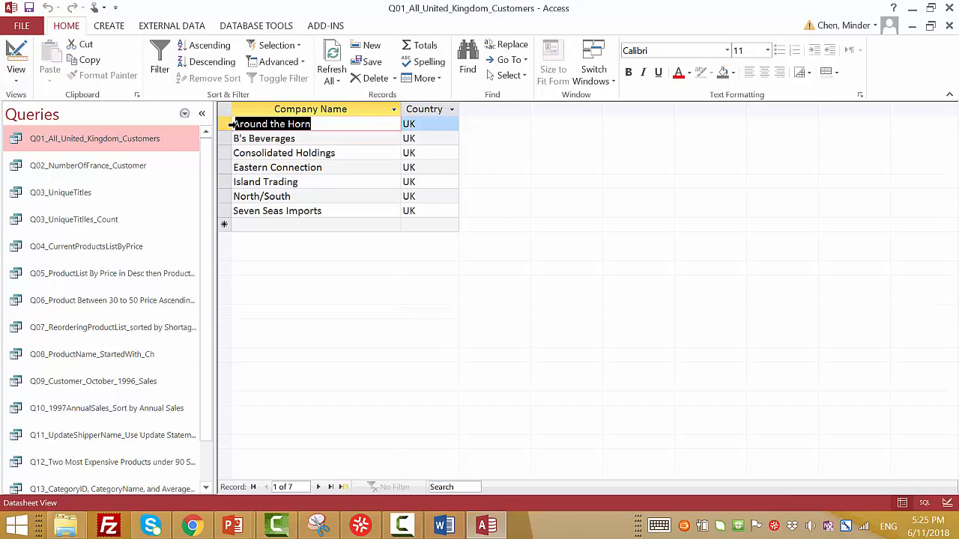
left_click_drag(228, 123, 229, 212)
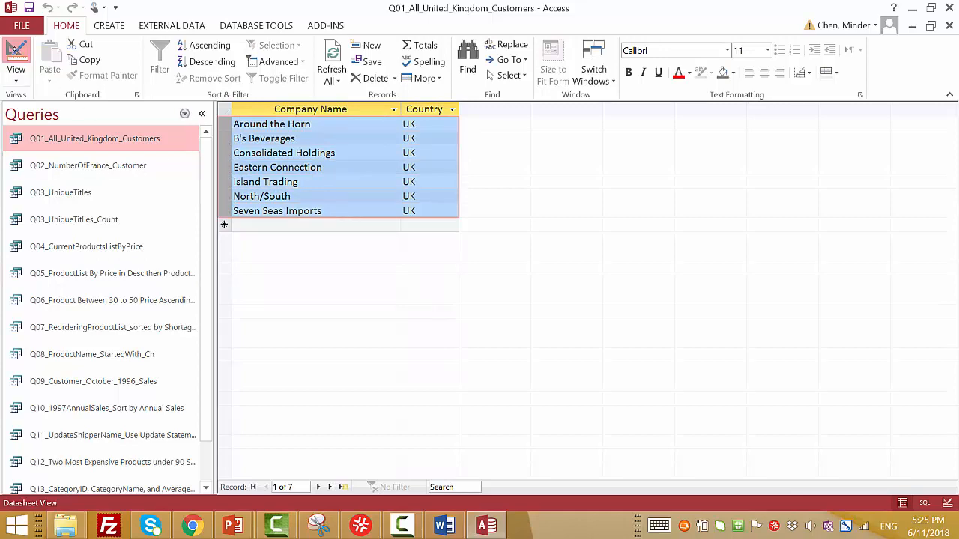
left_click(17, 60)
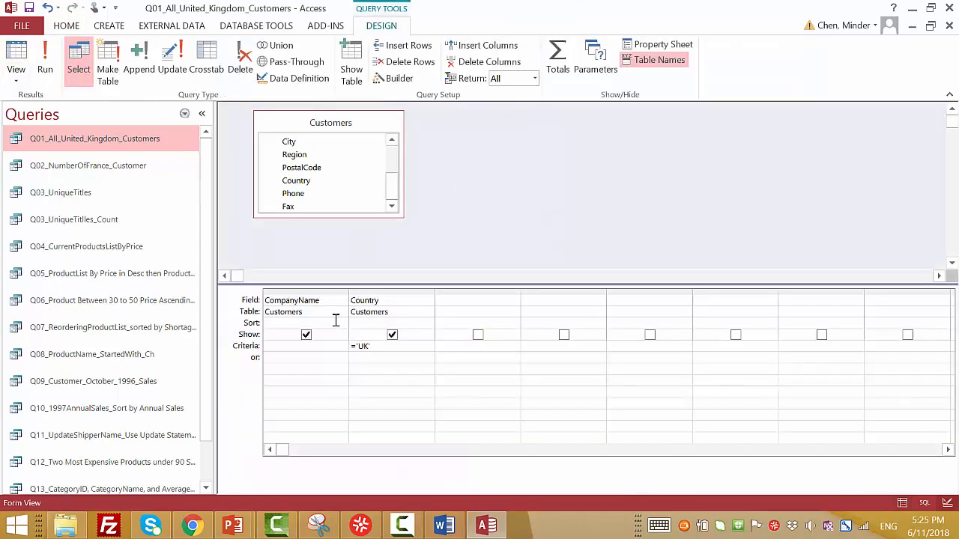
Recheck the Q1 sorting requirement in the Word document and set the CompanyName sort order to Ascending
key("alt+Tab")
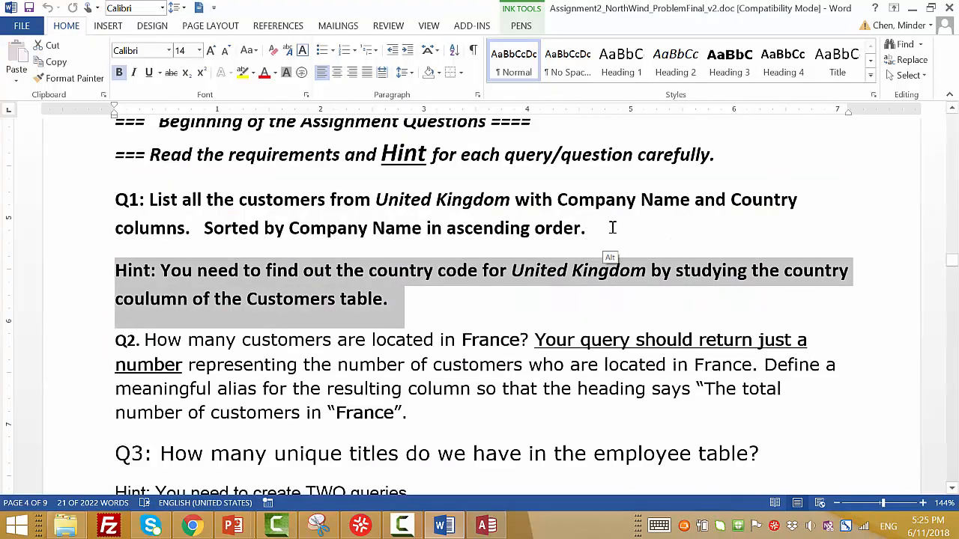
key("alt+Tab")
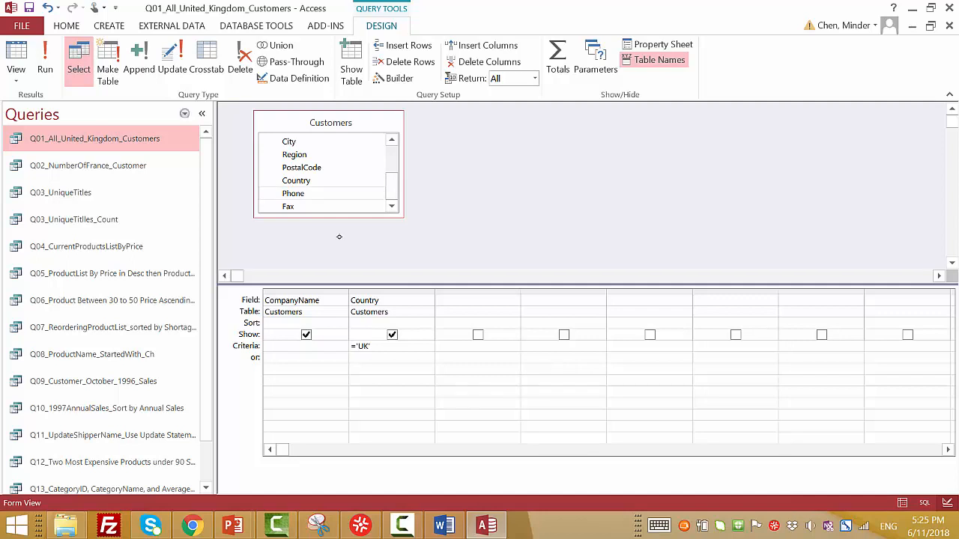
left_click(283, 322)
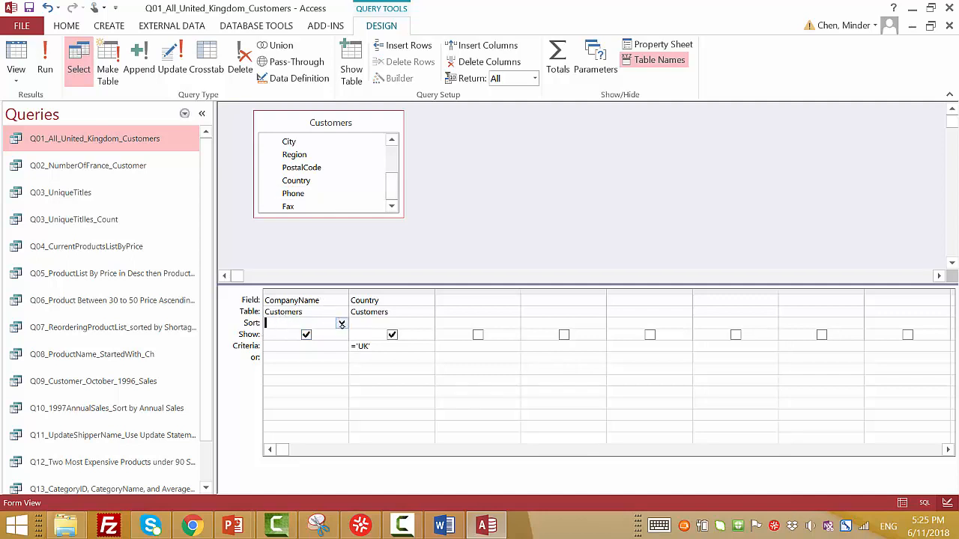
left_click(341, 323)
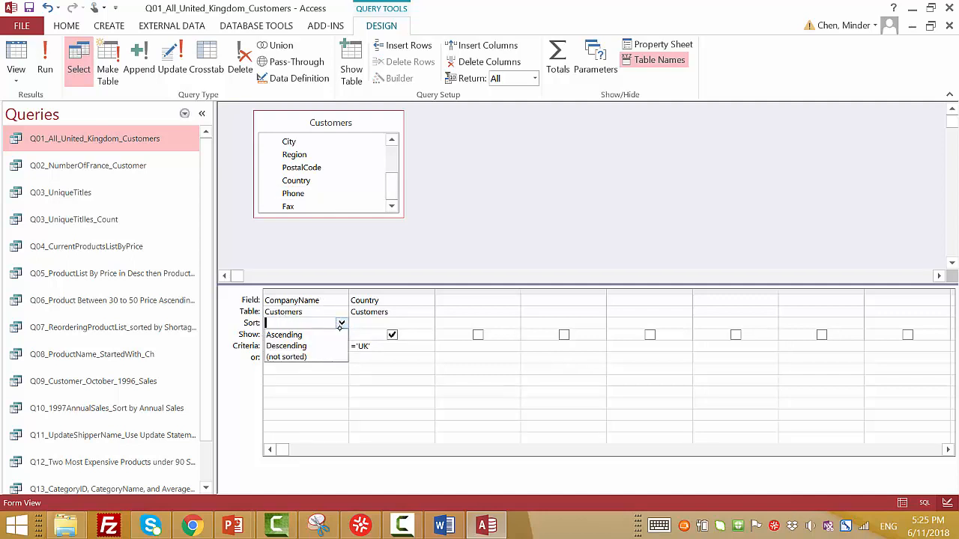
left_click(318, 334)
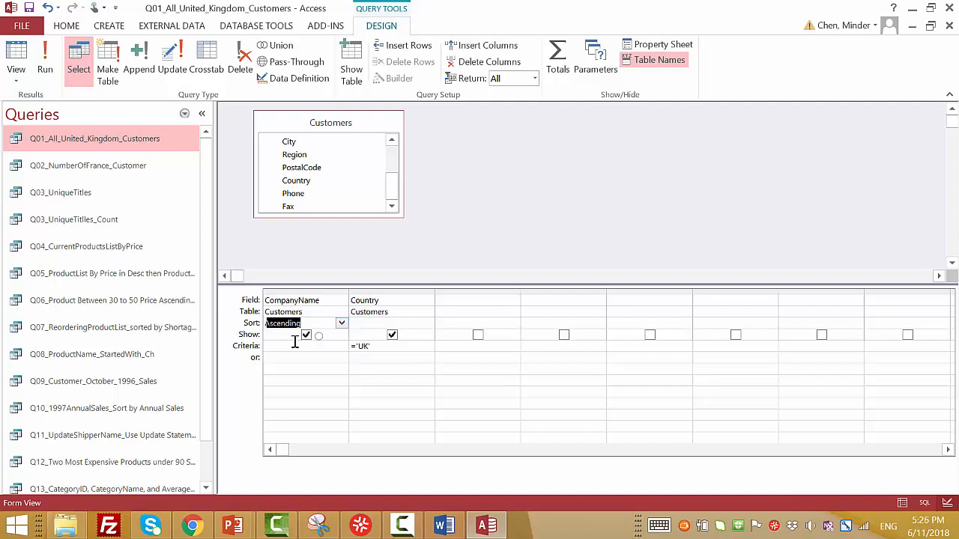
Review the sorted query results in Datasheet view and recheck the sort and criteria settings in the design grid
left_click(16, 54)
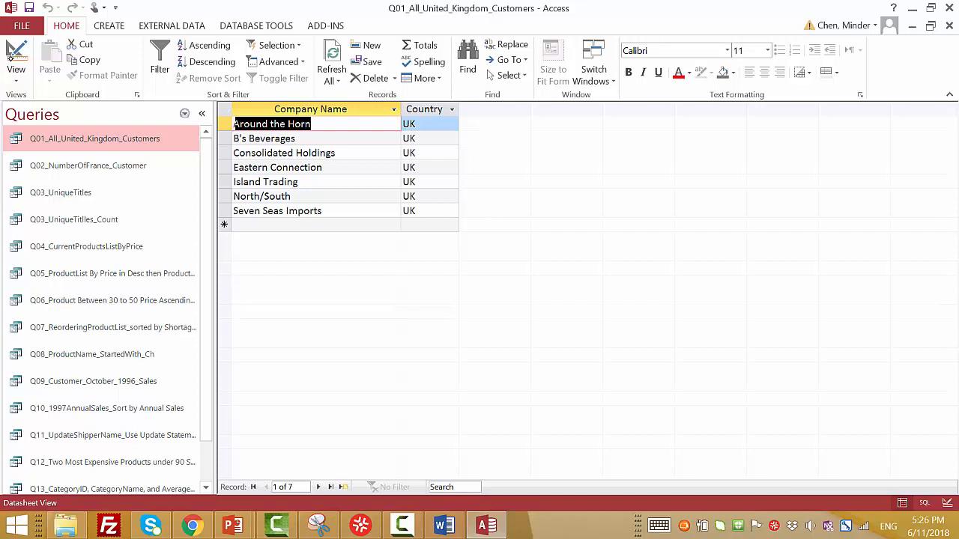
left_click(15, 57)
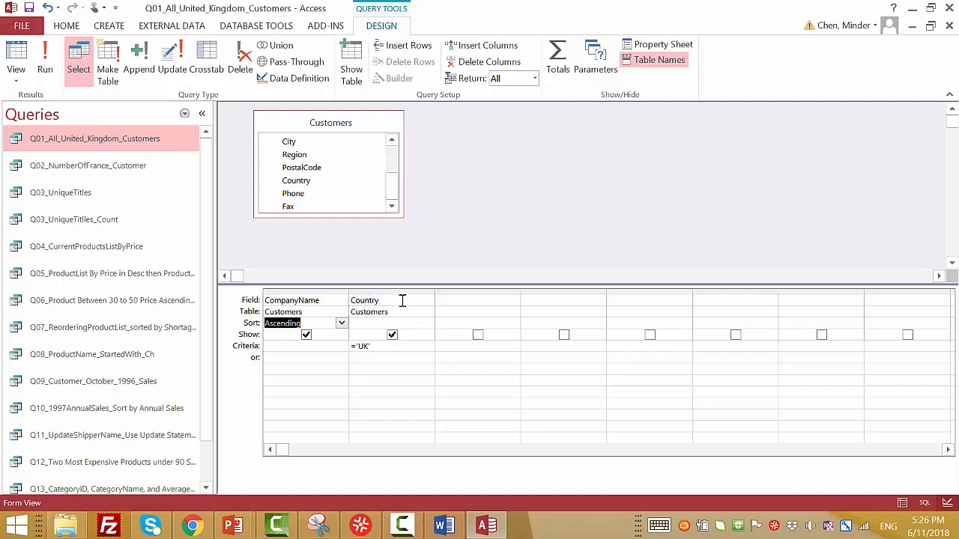
left_click(381, 349)
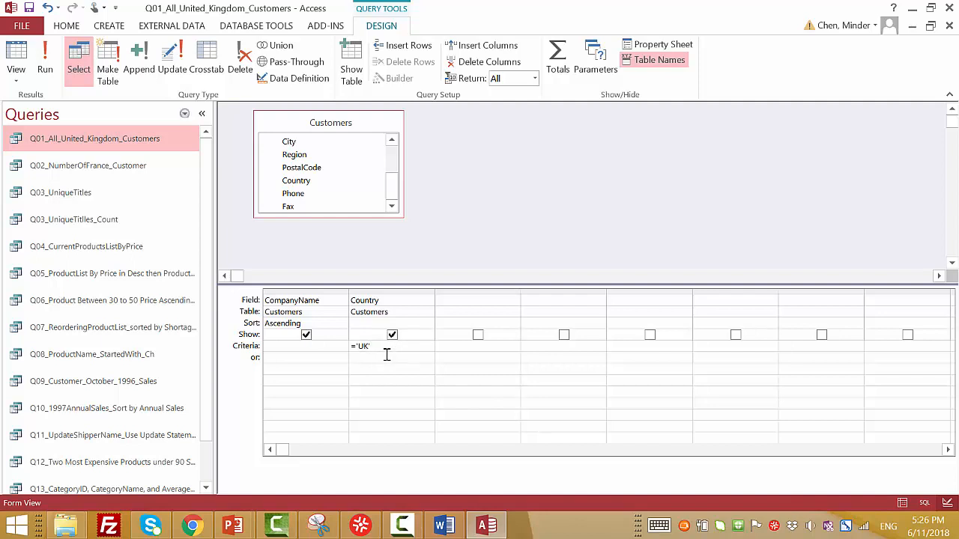
left_click(316, 323)
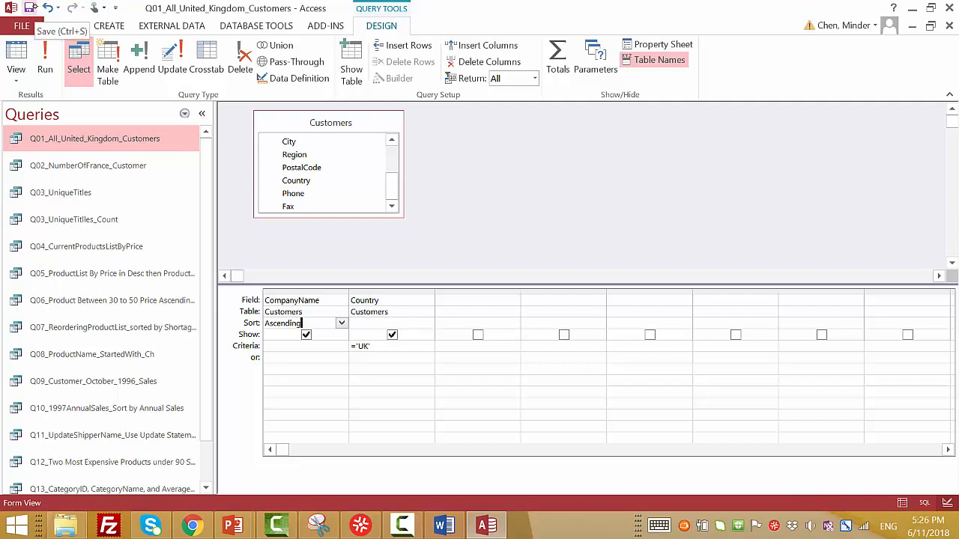
Save the design changes to Q01_All_United_Kingdom_Customers and close the query
left_click(31, 6)
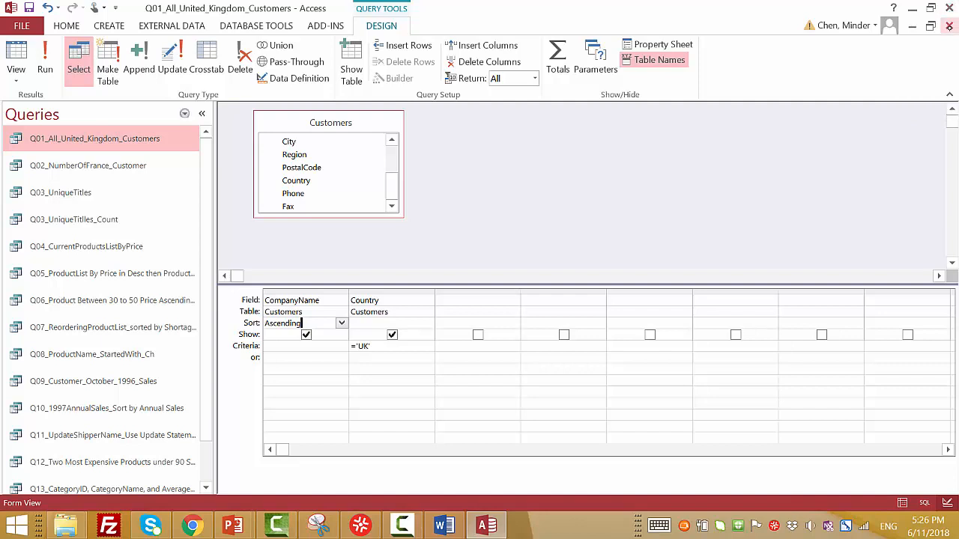
left_click(950, 25)
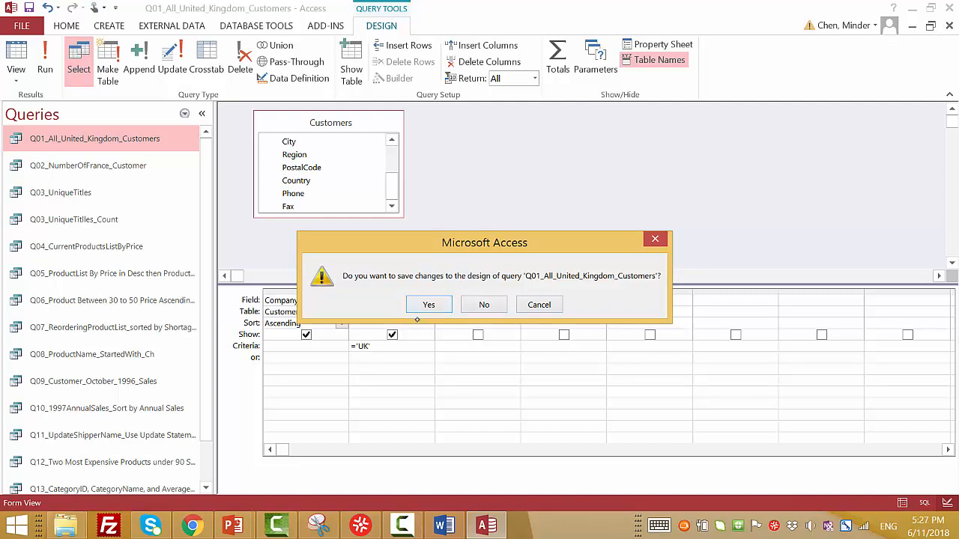
left_click(427, 305)
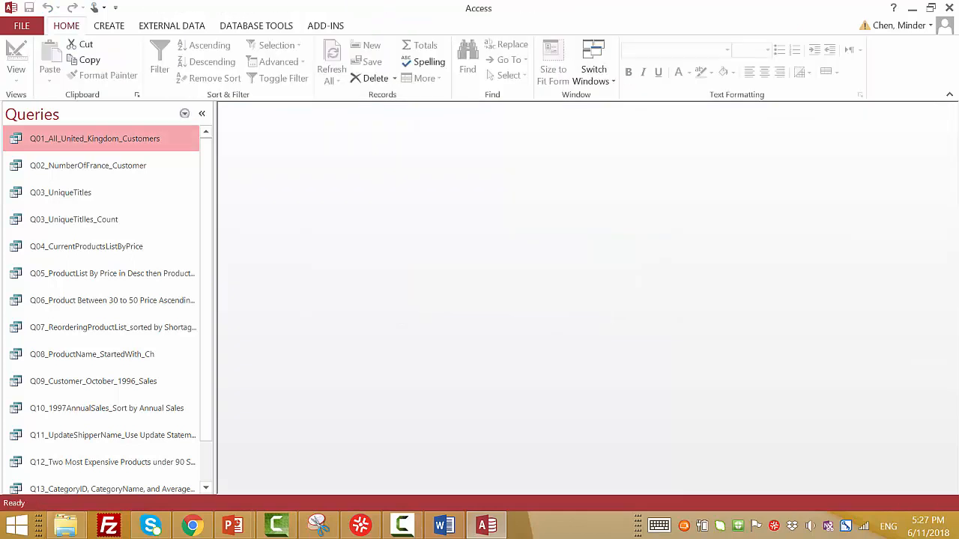
Reopen Q01_All_United_Kingdom_Customers in a maximized window to check its results, and select Q02_NumberOfFrance_Customer in the query list
double_click(138, 139)
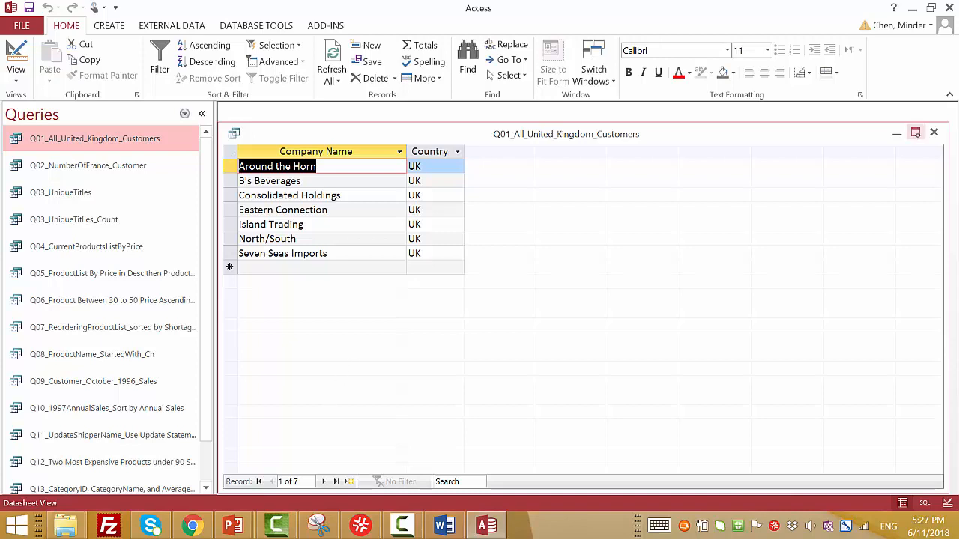
left_click(915, 134)
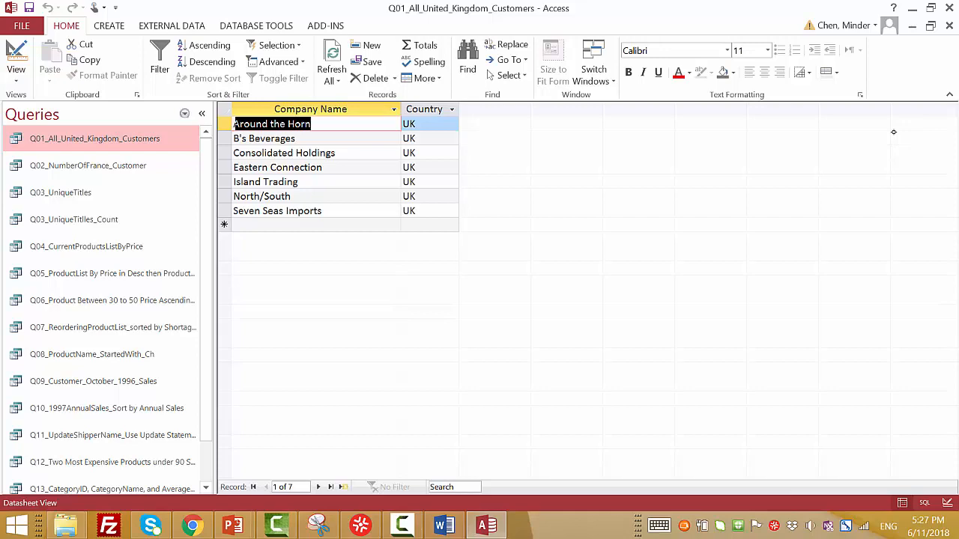
left_click(80, 166)
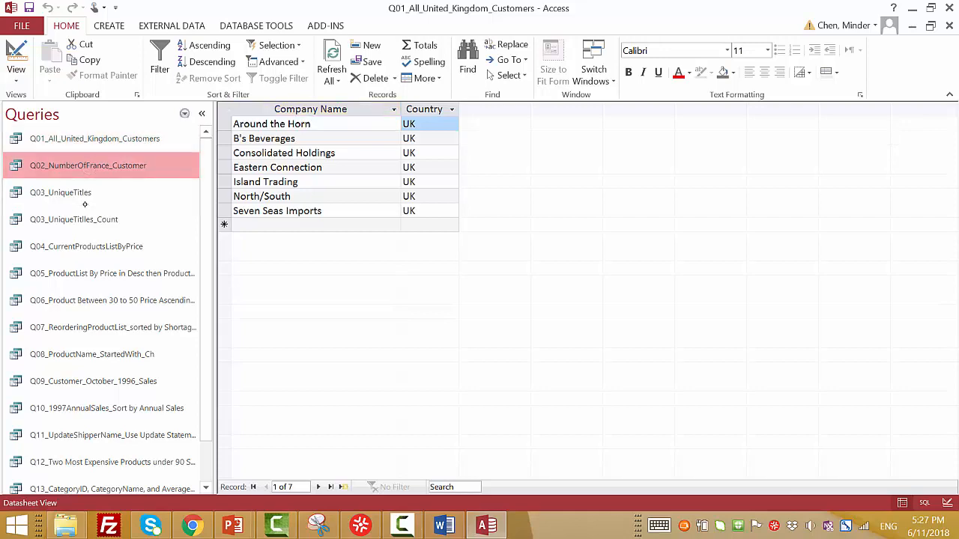
Look through the remaining assignment questions up to Q14 in the Word document and return to the query list in Access
left_click(443, 526)
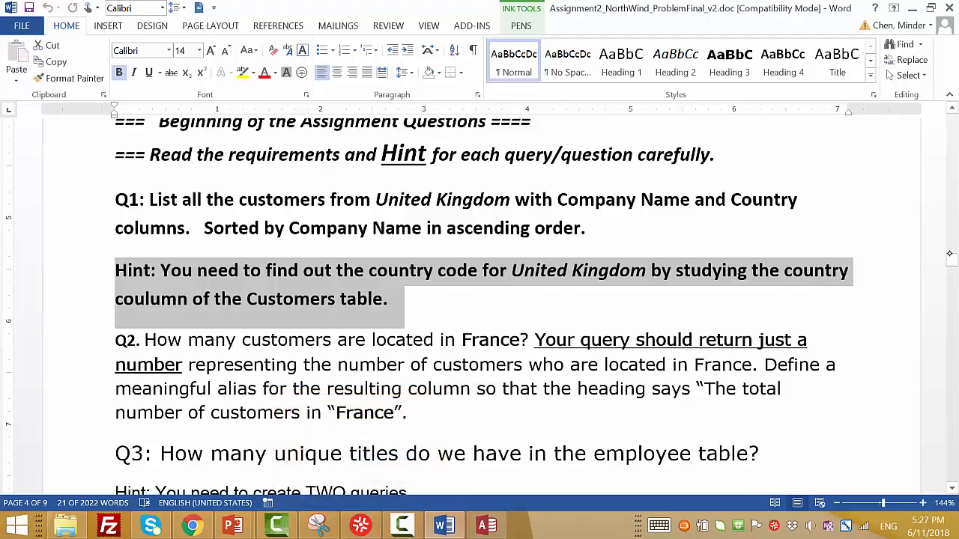
left_click_drag(949, 254, 949, 390)
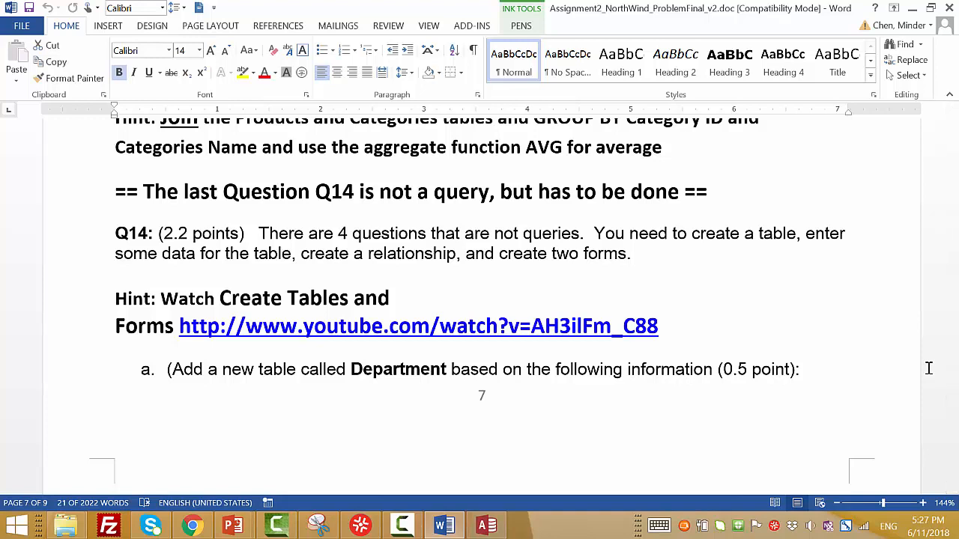
key("alt+Tab")
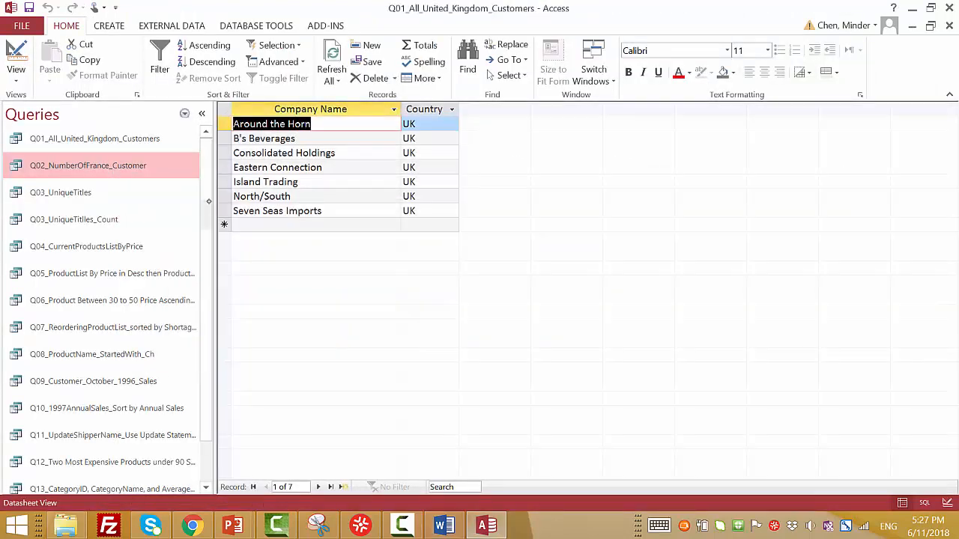
scroll(202, 379, "down", 1)
scroll(202, 379, "up", 1)
Locate Northwind_LastName_FirstName.mdb in the Downloads folder and close the database in Access
left_click(65, 525)
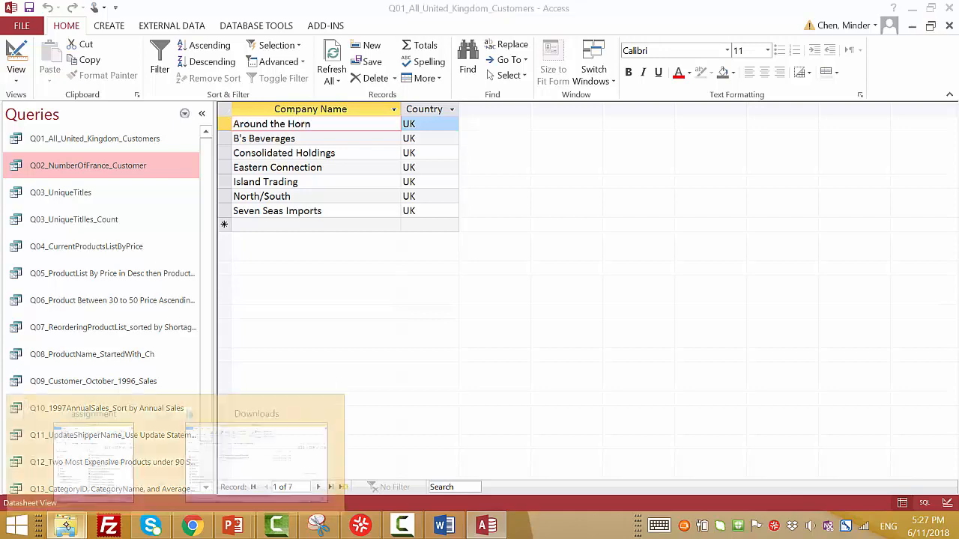
left_click(268, 454)
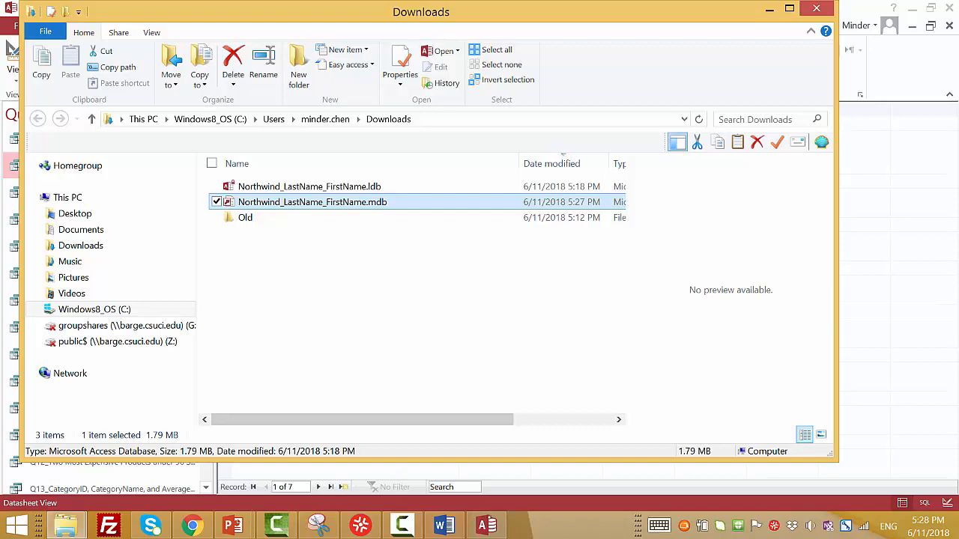
left_click(487, 525)
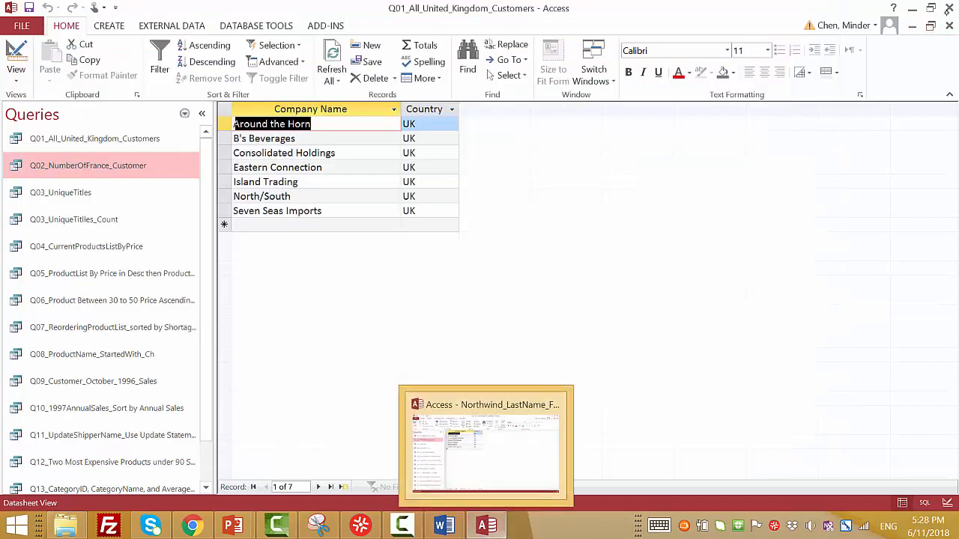
left_click(949, 7)
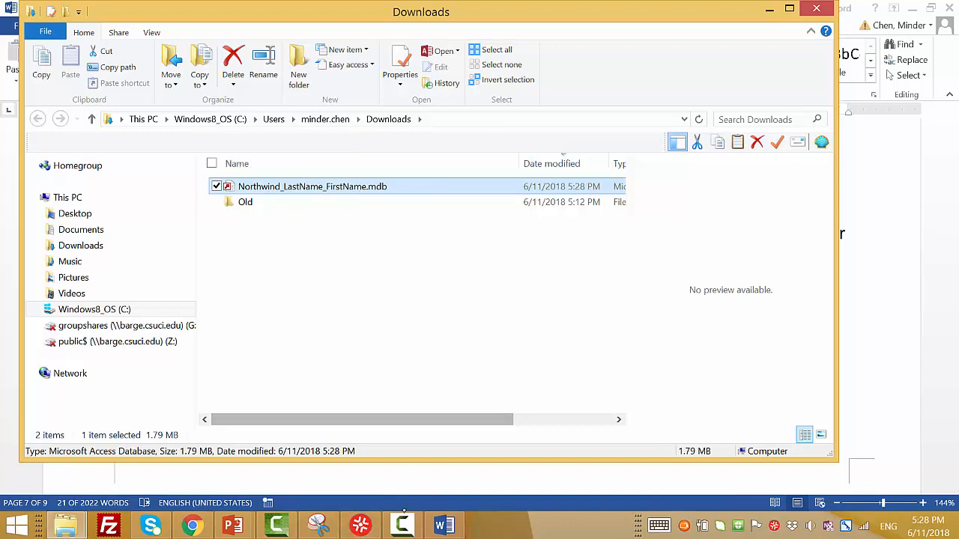
Switch to the Canvas page in Chrome and open the file upload form for Assignment 2: Database Assignment
left_click(181, 522)
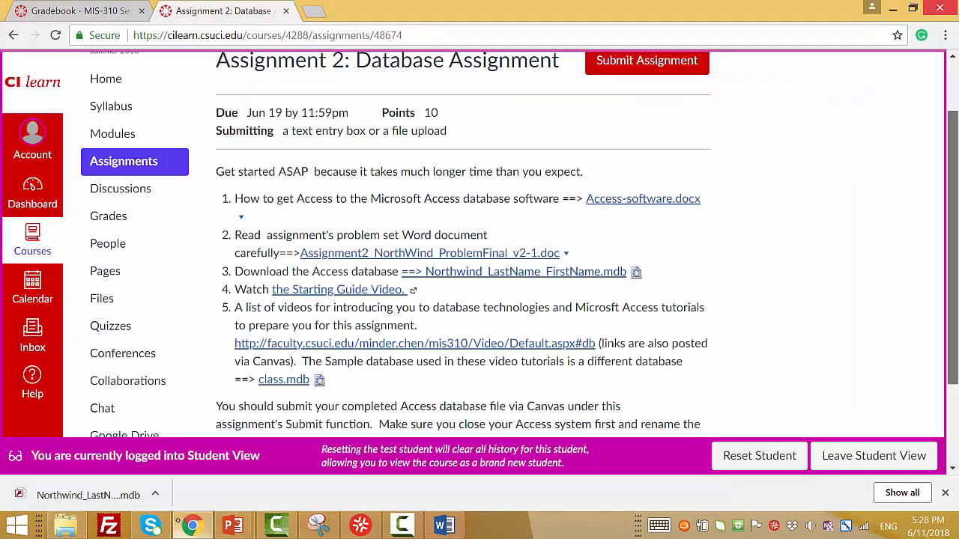
scroll(517, 244, "up", 1)
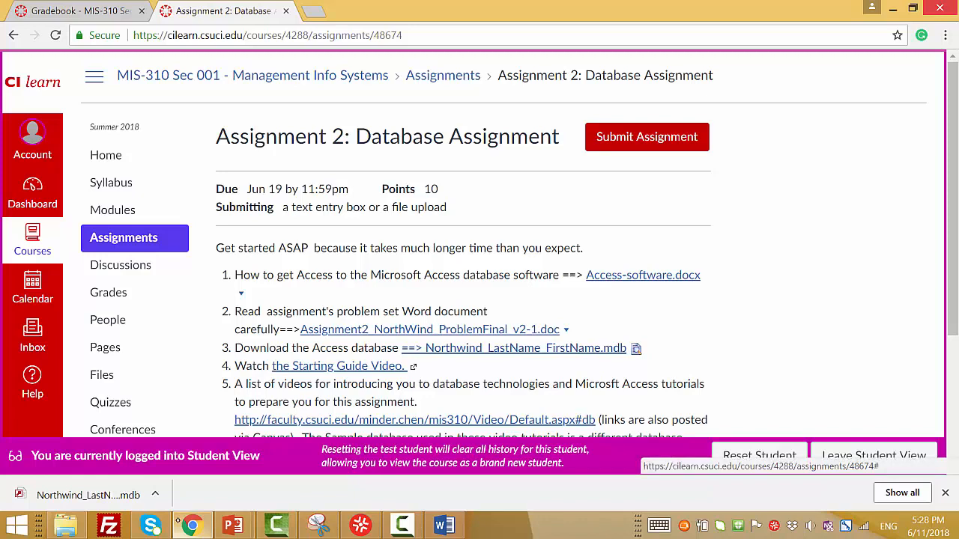
left_click(646, 136)
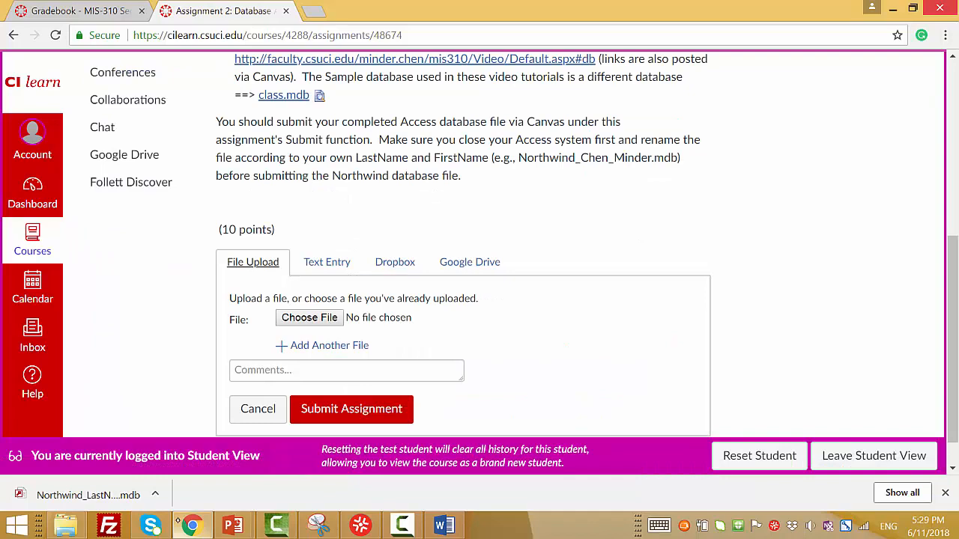
Browse to Downloads for the upload file and replace the LastName placeholder in Northwind_LastName_FirstName.mdb with the submitter's last name
left_click(310, 317)
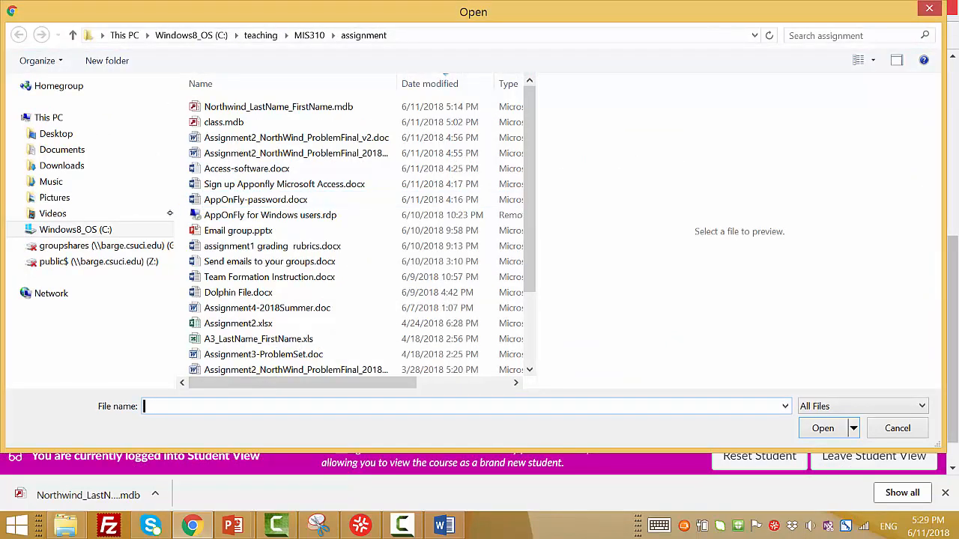
left_click(124, 165)
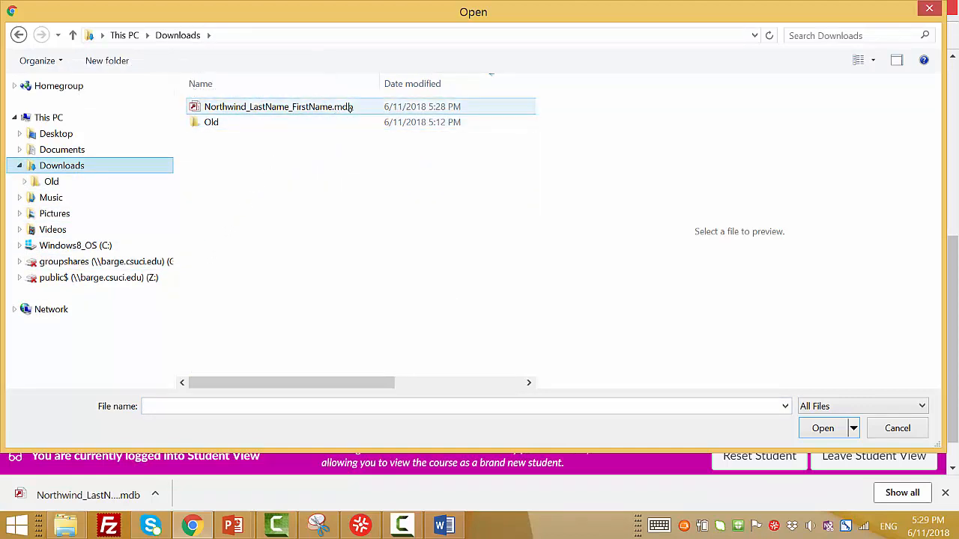
right_click(348, 106)
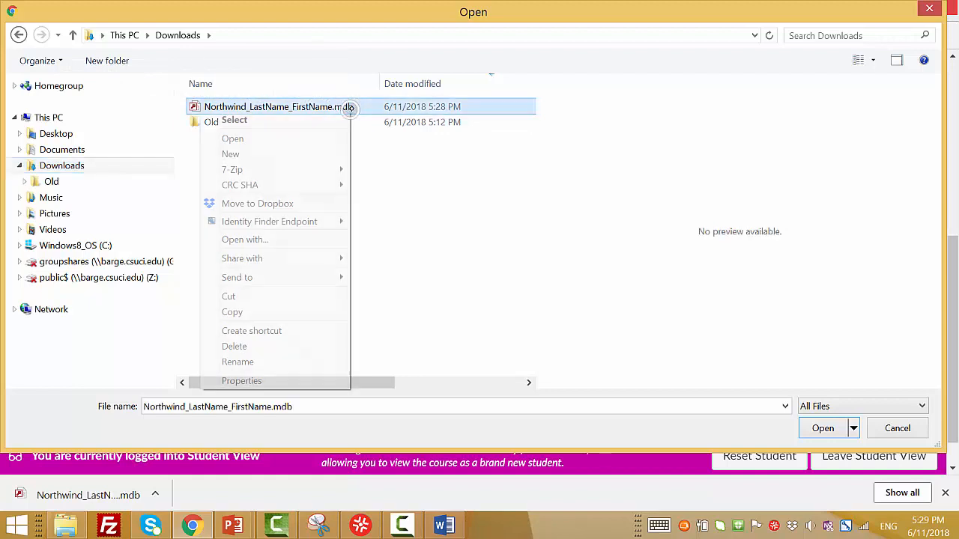
left_click(287, 362)
left_click(289, 107)
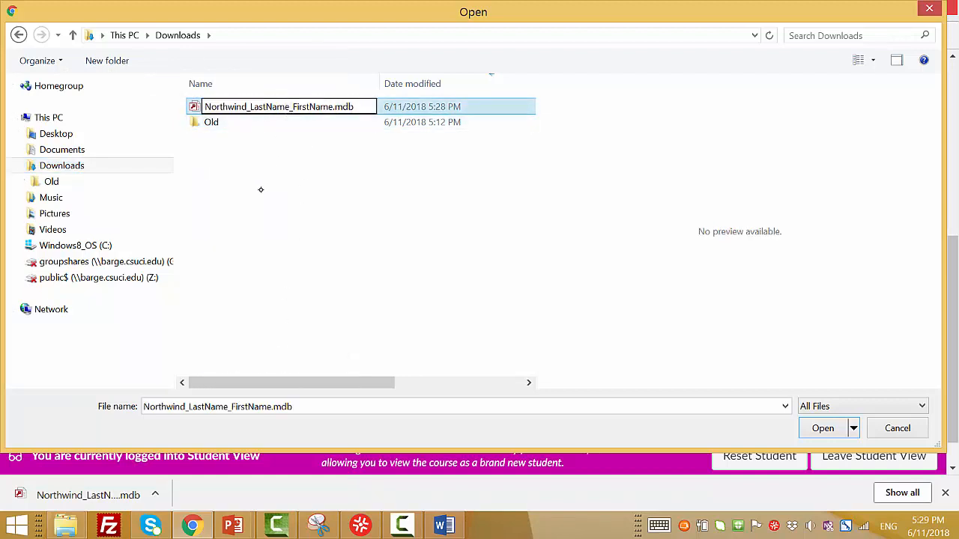
key("BackSpace")
key("BackSpace")
key("BackSpace")
key("BackSpace")
key("BackSpace")
key("BackSpace")
key("BackSpace")
key("BackSpace")
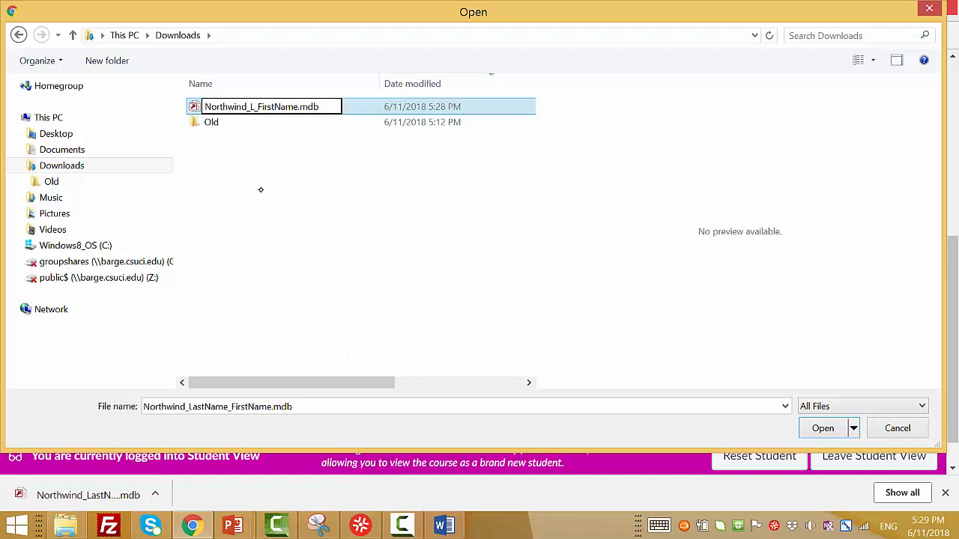
type("Chen_")
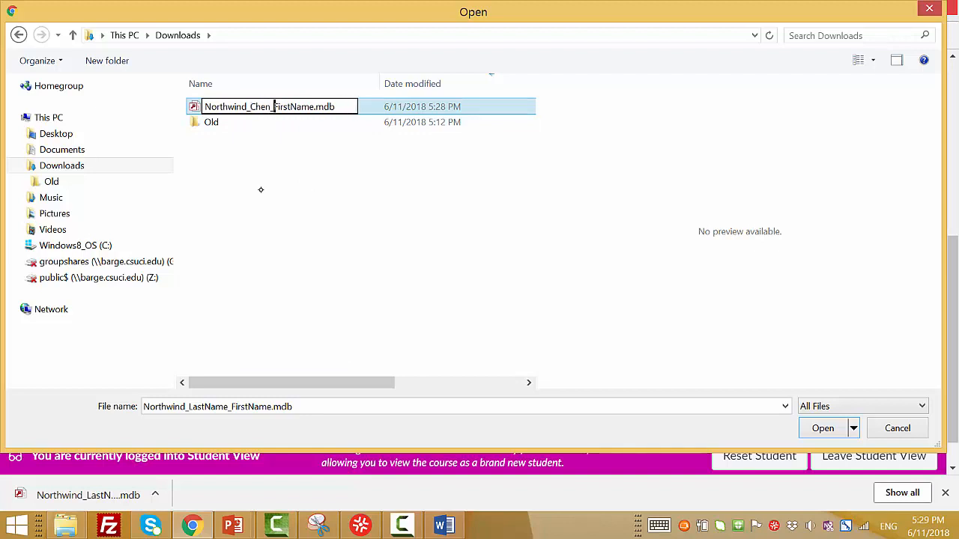
Replace the FirstName placeholder in the database file name with the submitter's first name, keep the .mdb extension, and apply the rename
type("Minder")
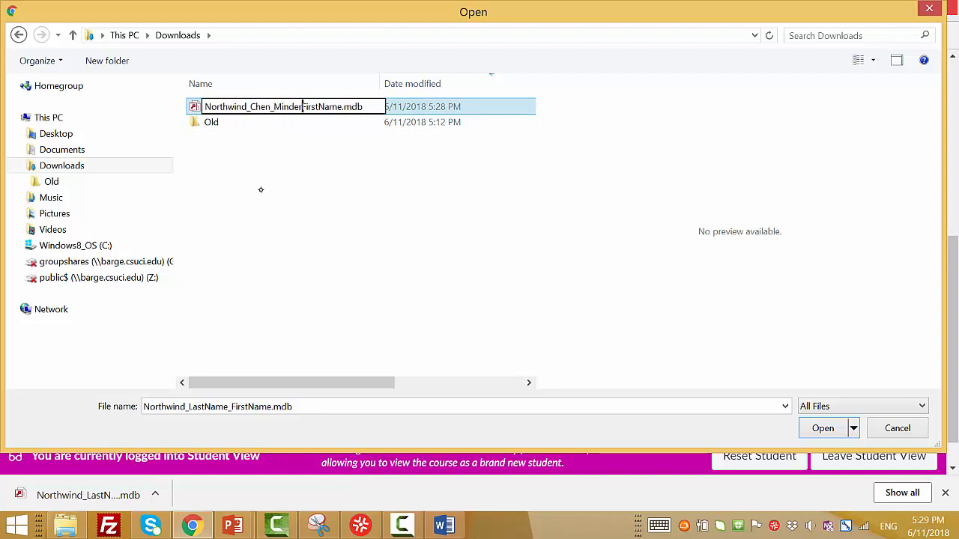
key("Delete")
key("Delete")
key("Delete")
key("Delete")
key("Delete")
key("Delete")
key("Delete")
key("Delete")
key("Delete")
key("Delete")
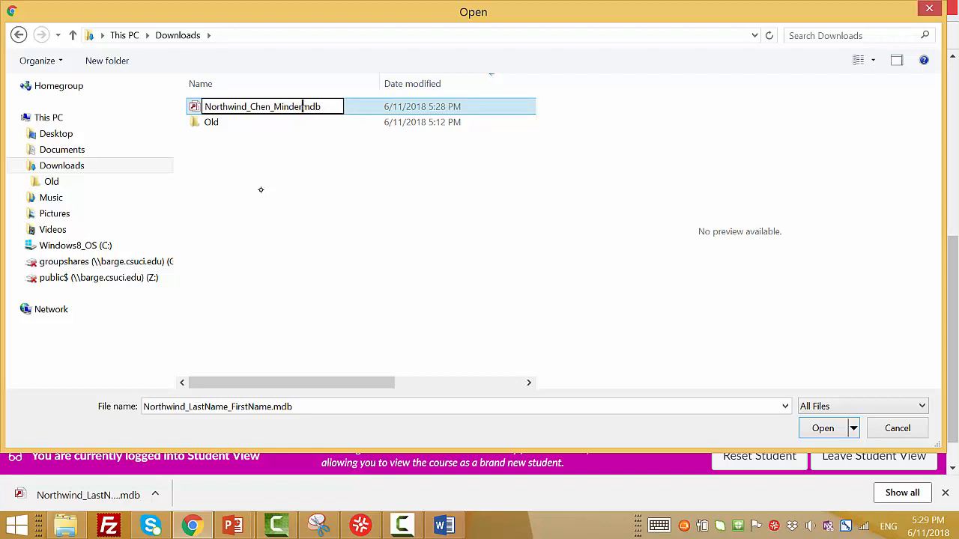
type(".")
key("Right")
key("Right")
key("Right")
key("Left")
key("Left")
key("Left")
left_click(374, 108)
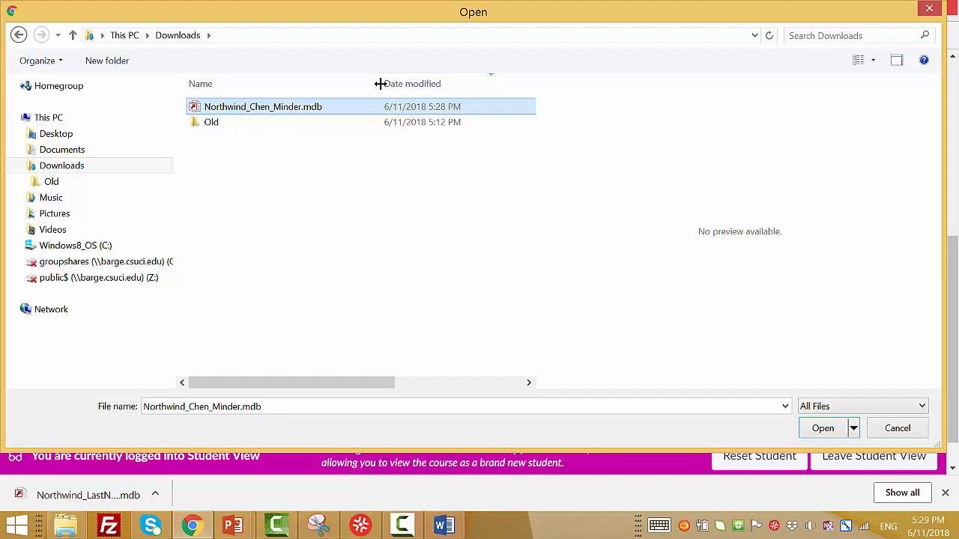
Attach the renamed Northwind .mdb file from Downloads to the assignment's file upload form
left_click(316, 107)
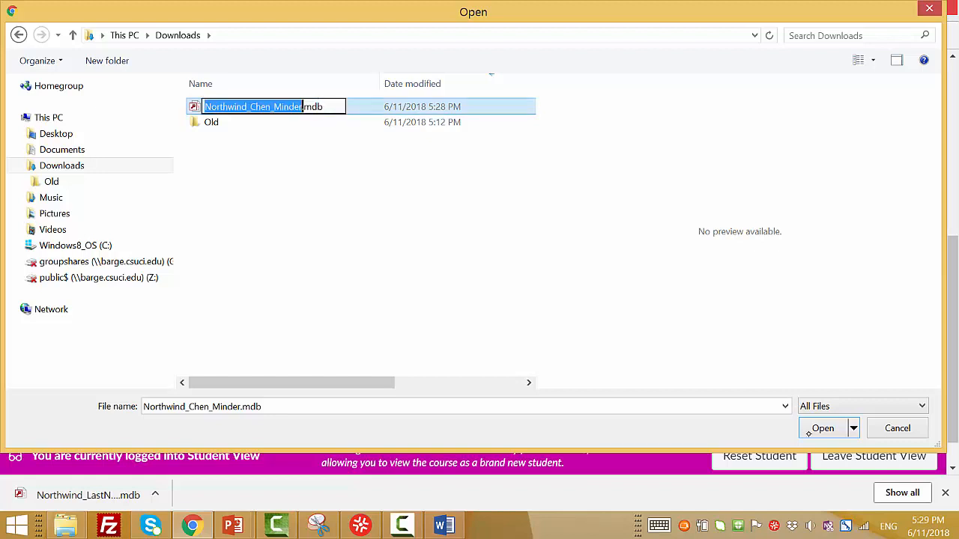
left_click(828, 429)
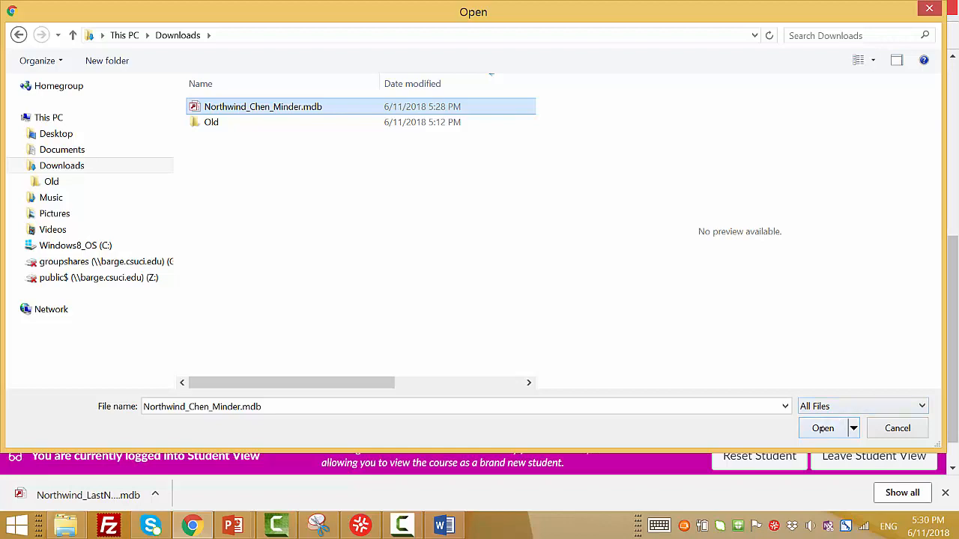
left_click(822, 428)
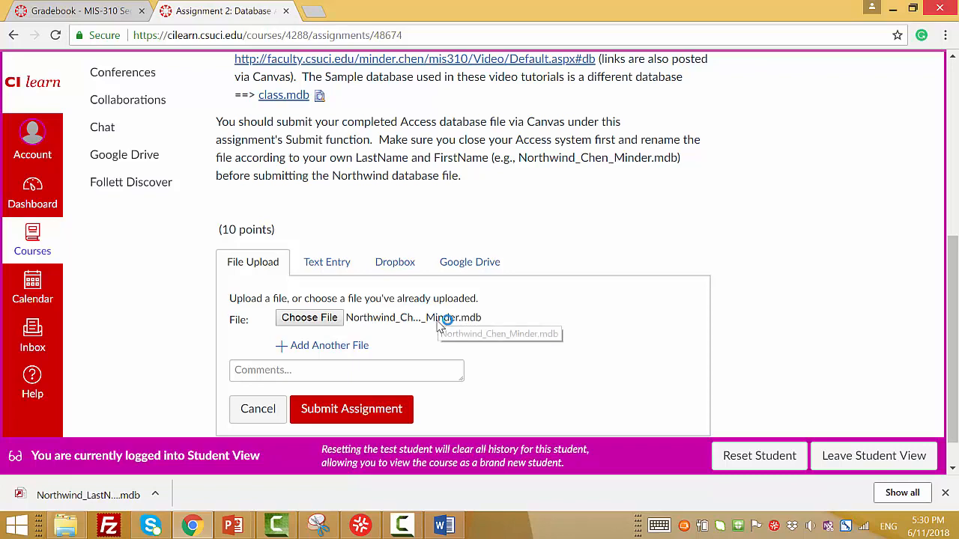
Submit Assignment 2: Database Assignment with the attached database file, leaving the comments empty
left_click(346, 376)
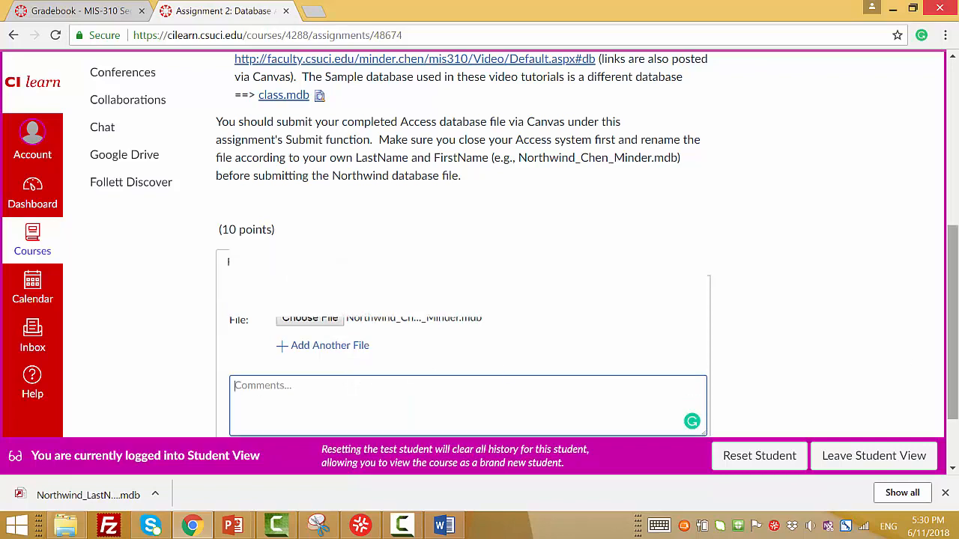
scroll(945, 365, "down", 1)
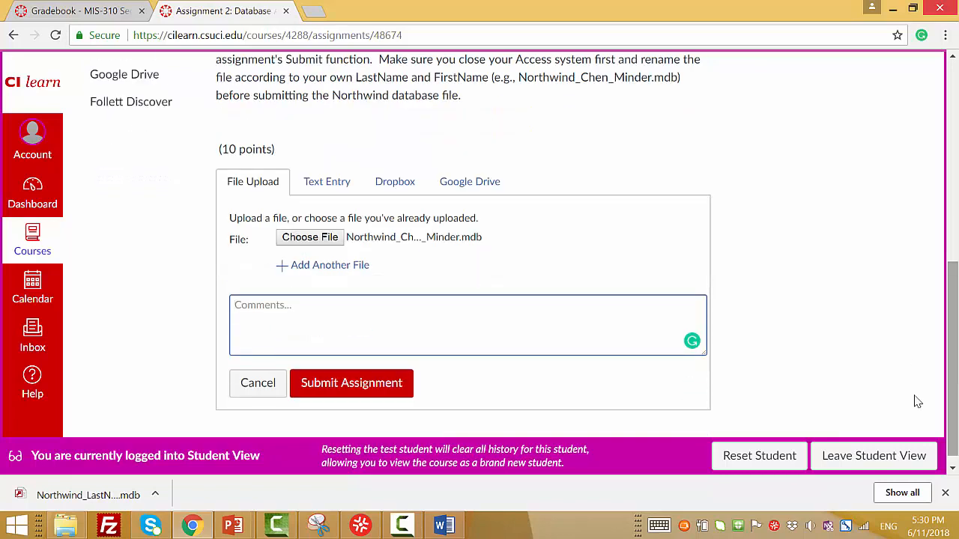
left_click(368, 386)
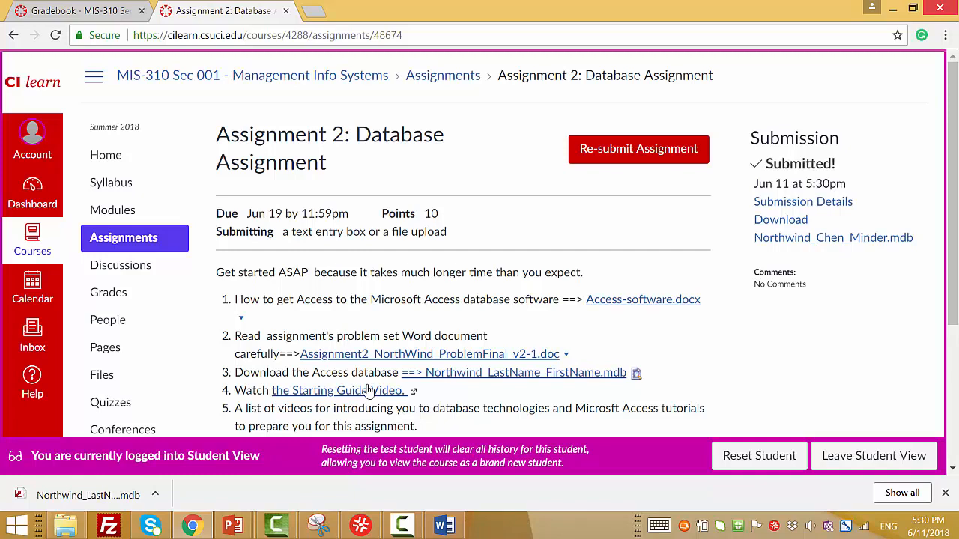
scroll(369, 391, "down", 1)
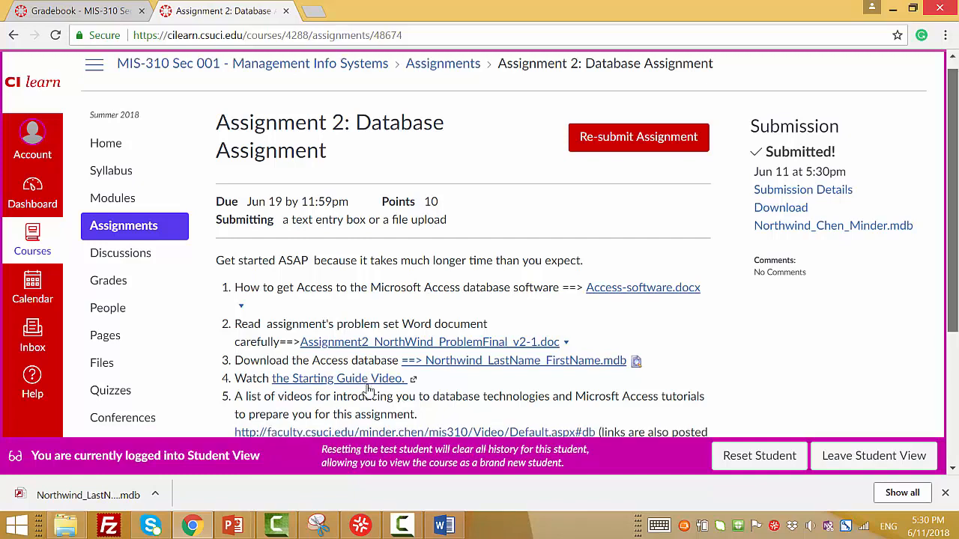